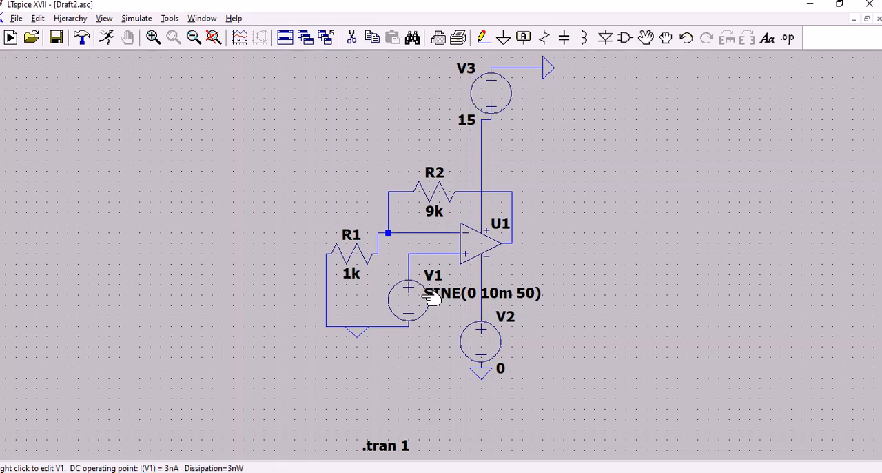
Create a new schematic and place one UniversalOpamp2 component in the middle of it.
left_click(17, 19)
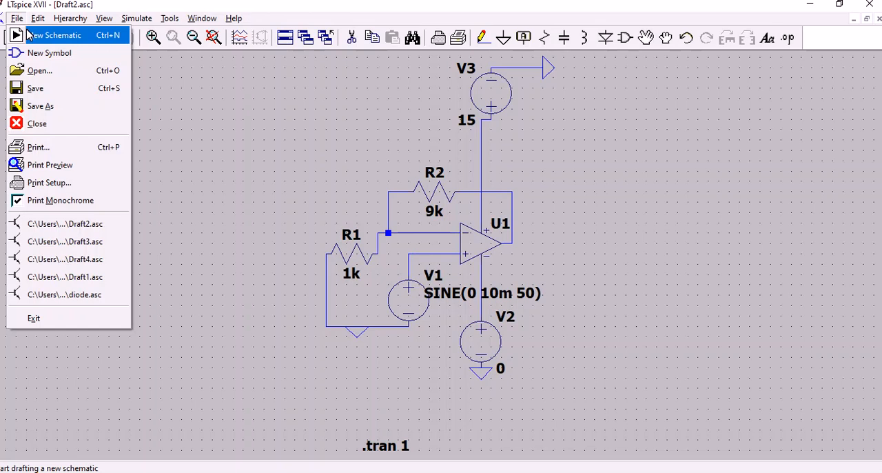
left_click(29, 35)
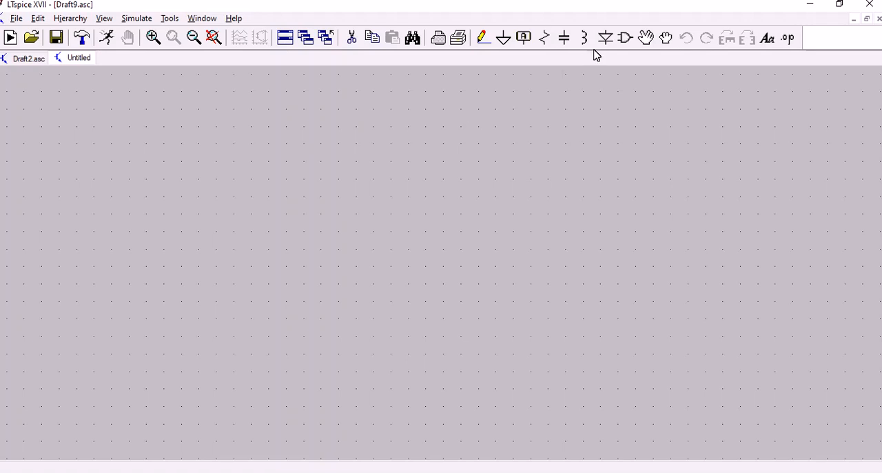
left_click(624, 39)
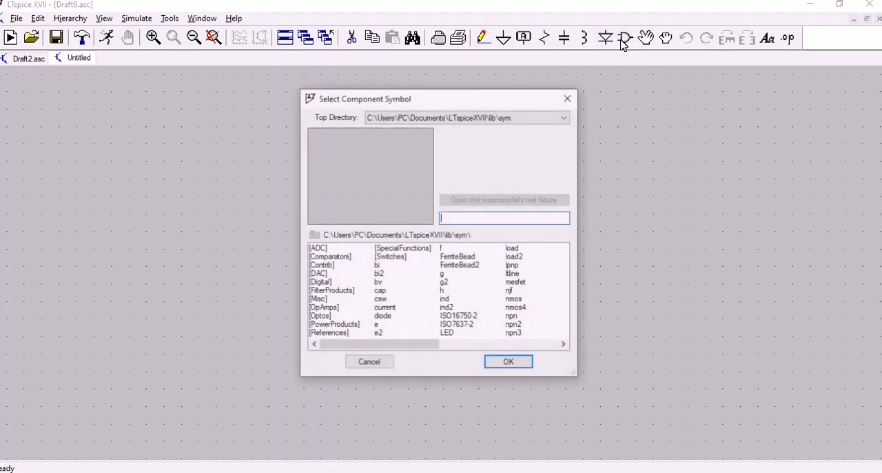
type("op")
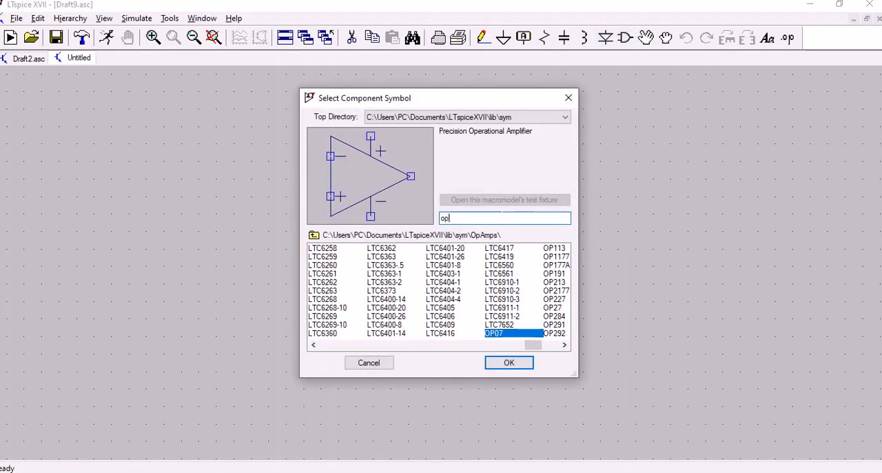
type("amp")
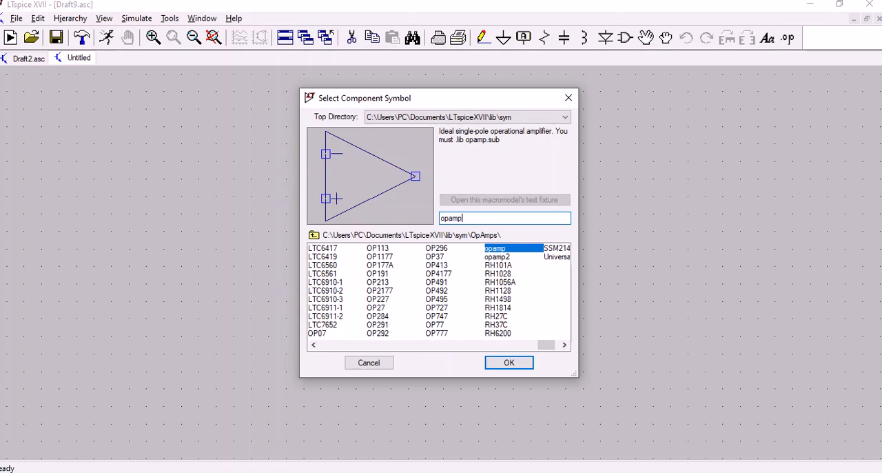
left_click(564, 344)
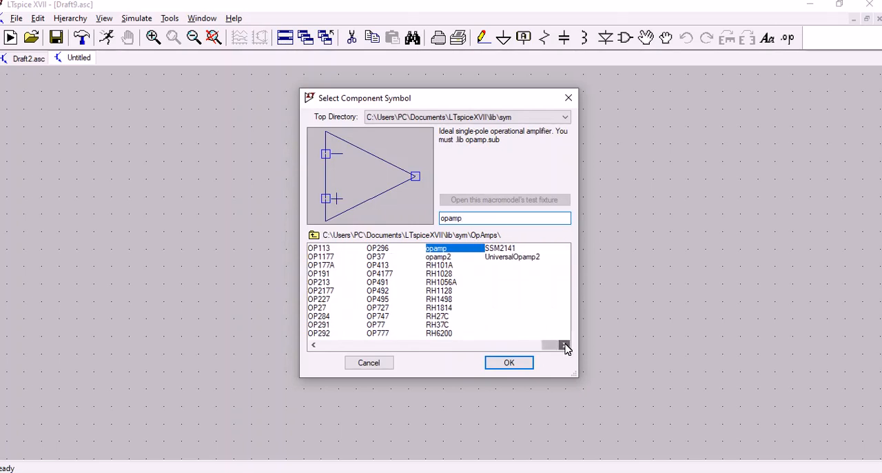
left_click(530, 256)
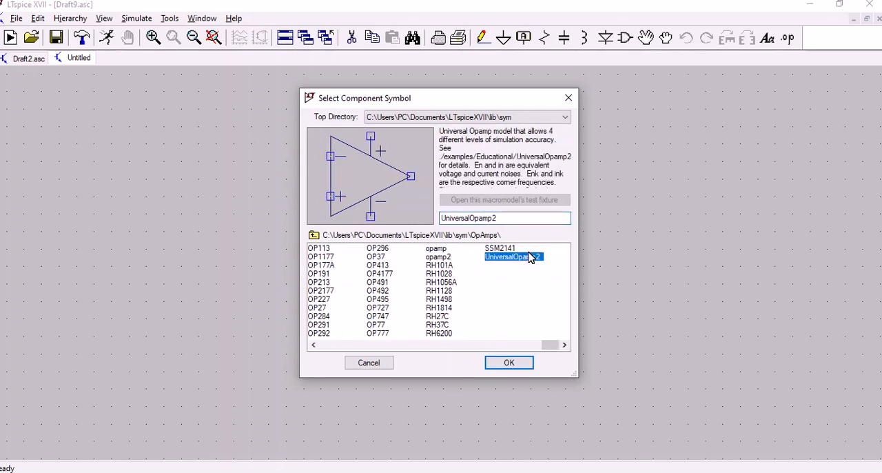
left_click(503, 365)
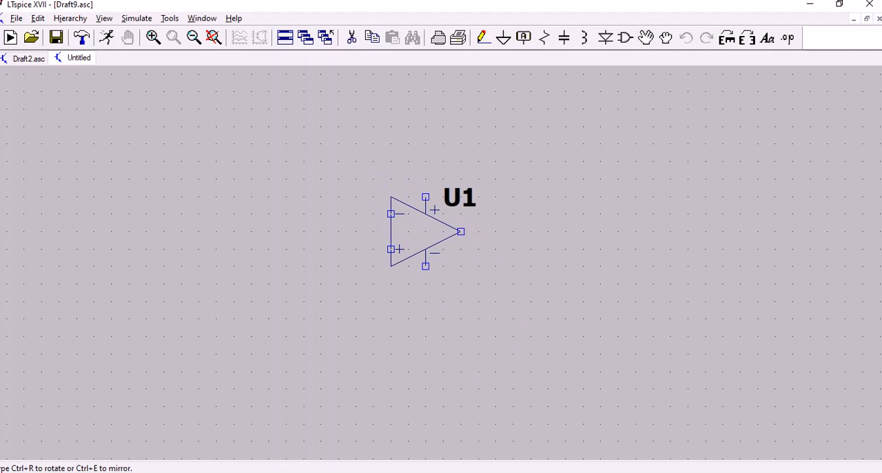
left_click(425, 232)
key("Escape")
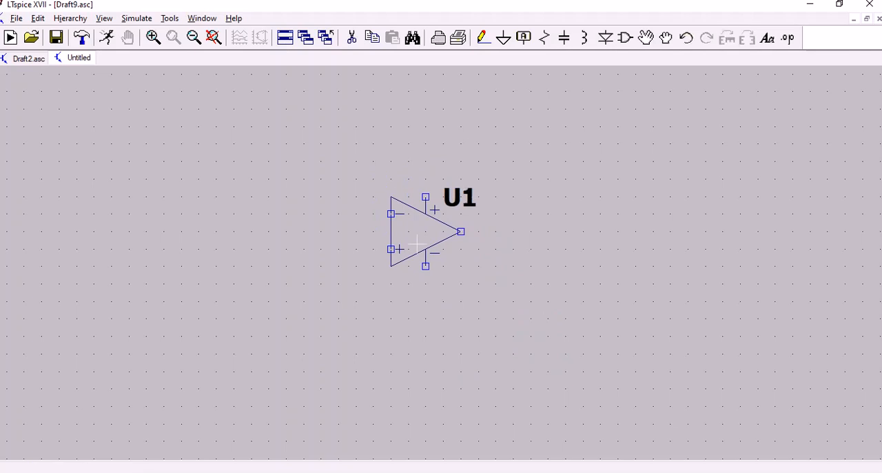
Place two horizontal resistors, one to the left of the op-amp and one above it.
left_click(543, 40)
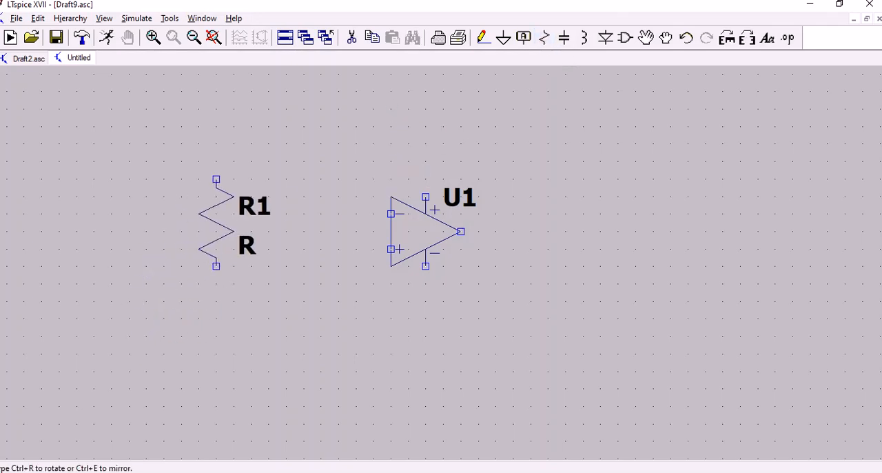
key("ctrl+r")
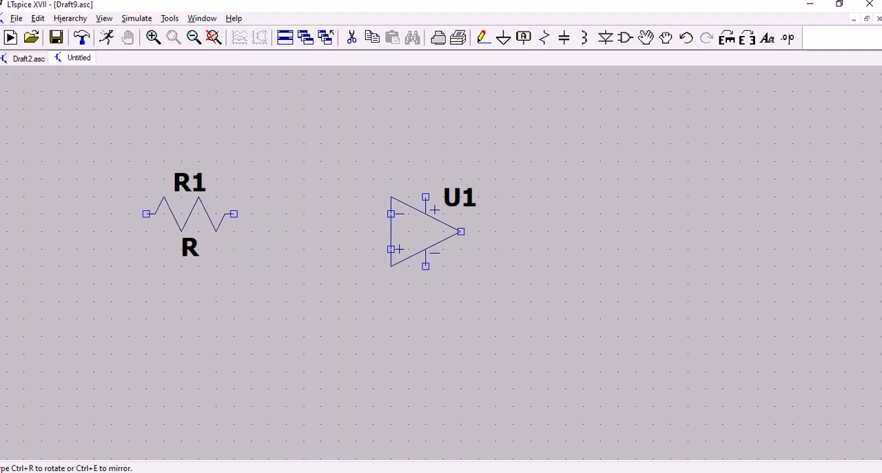
left_click(189, 231)
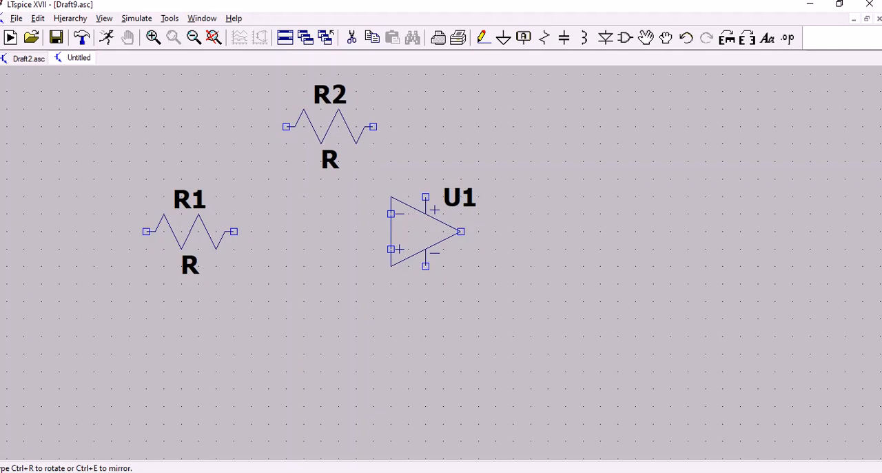
left_click(329, 126)
key("Escape")
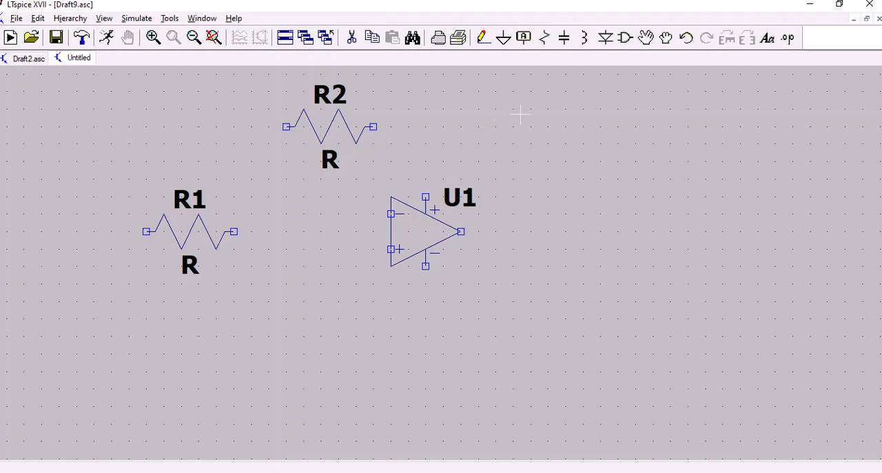
Place an upright voltage source below and to the left of the op-amp.
left_click(625, 38)
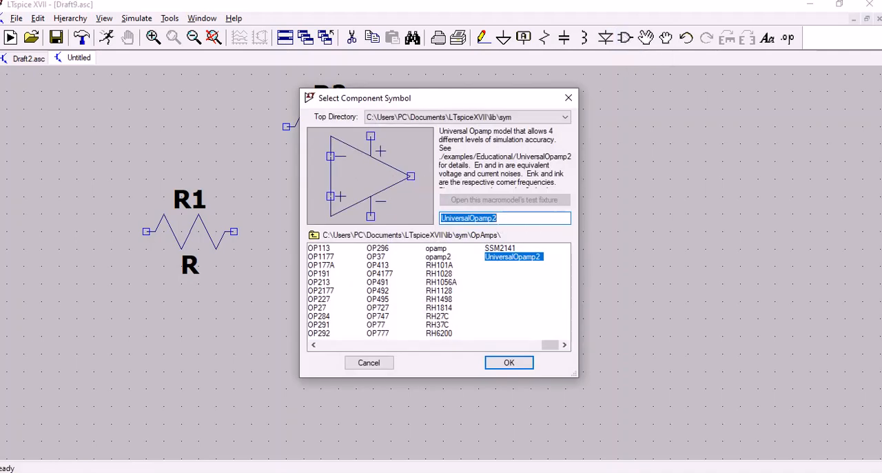
type("vo")
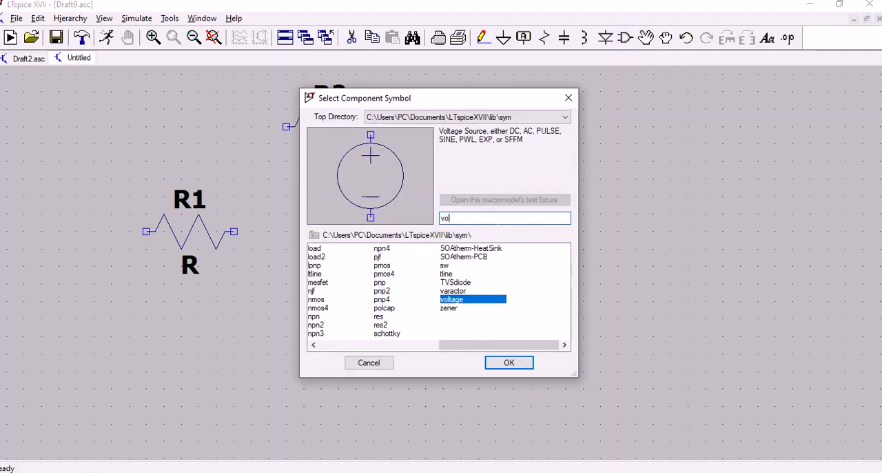
type("ltage")
left_click(510, 361)
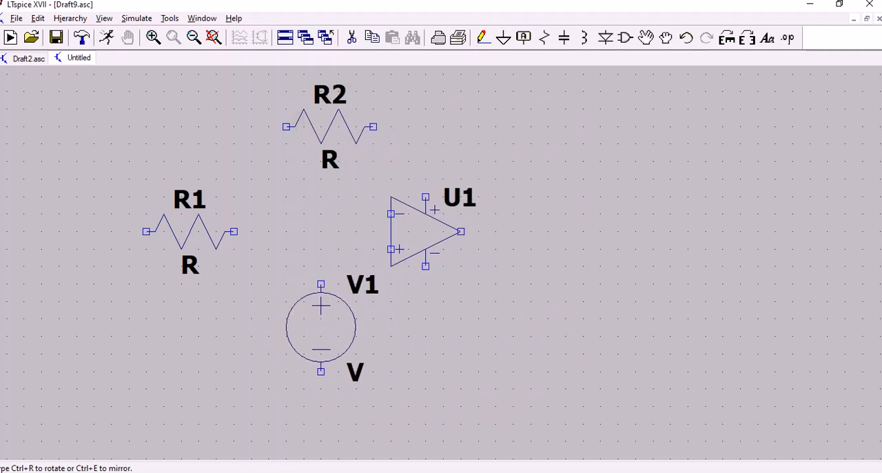
left_click(303, 327)
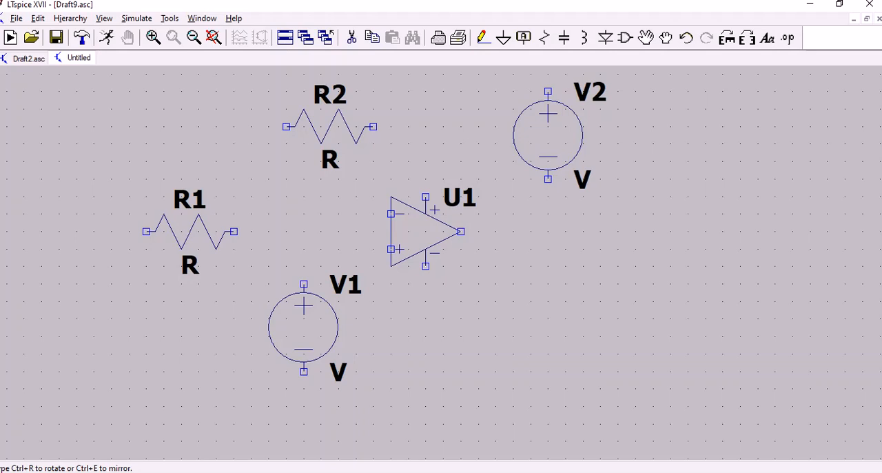
Place two more voltage sources rotated 180 degrees, one above right and one below right of the op-amp.
key("ctrl+r")
key("ctrl+r")
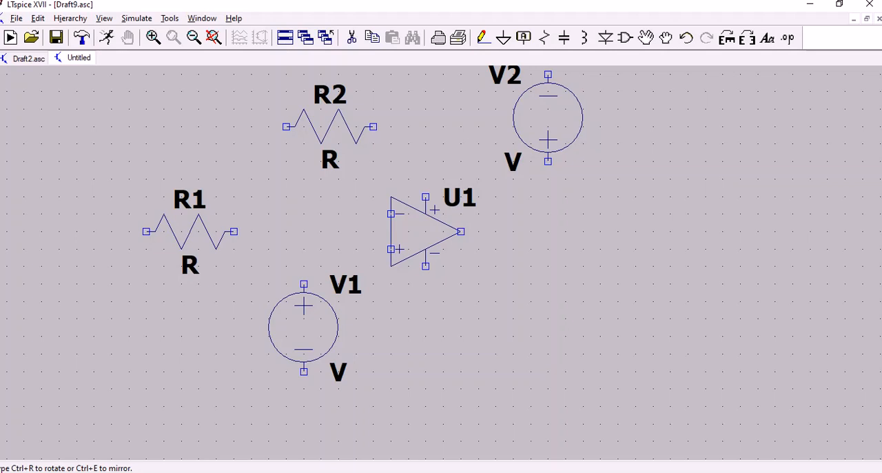
left_click(548, 117)
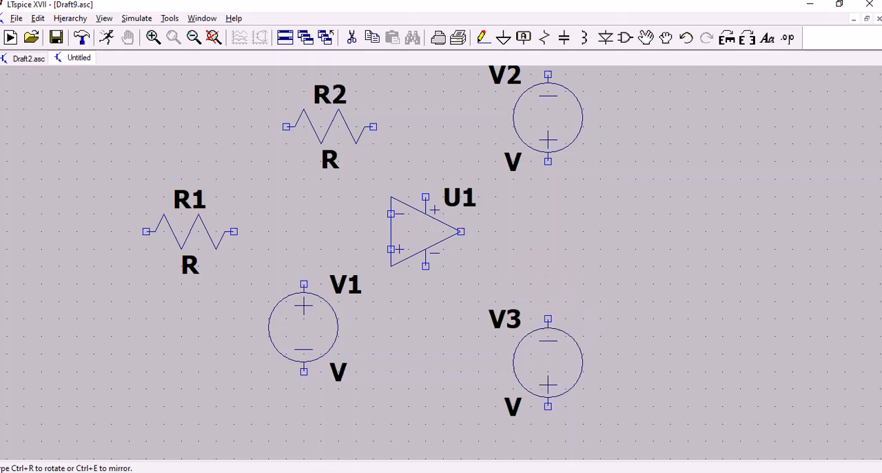
left_click(548, 362)
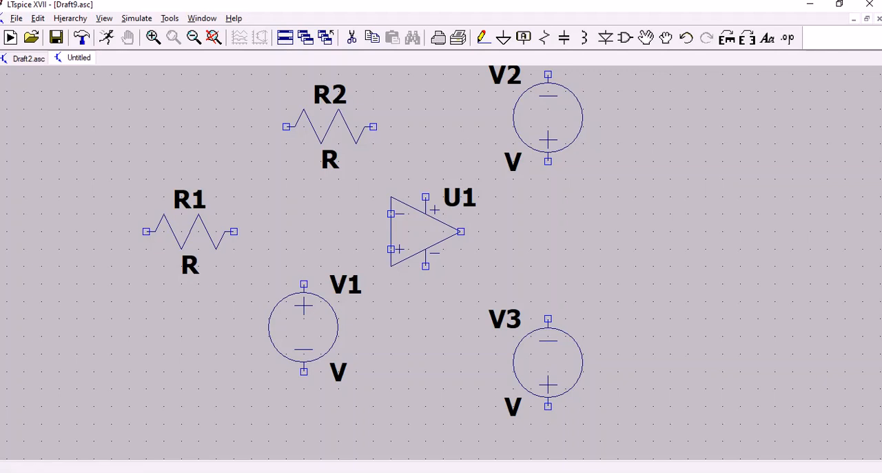
key("Escape")
Wire the op-amp's inverting input to the right end of resistor R1.
left_click(391, 214)
left_click(235, 250)
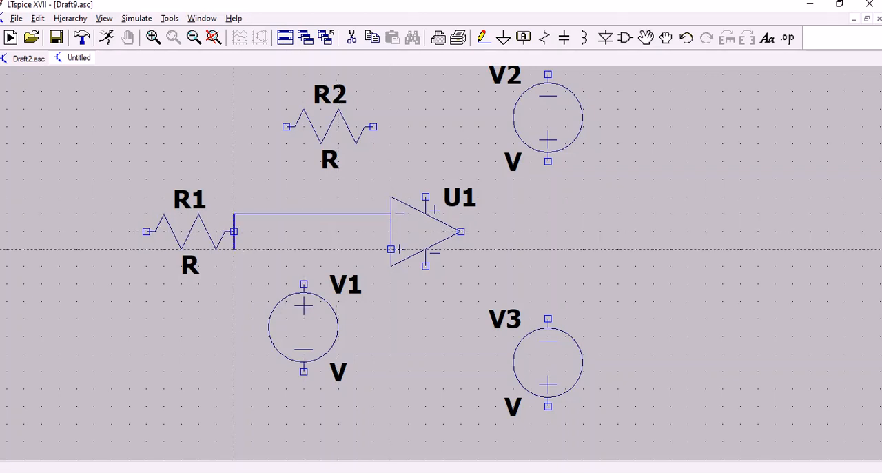
left_click(234, 231)
key("Escape")
Wire the left end of resistor R2 down to the corner of the inverting input wire above R1.
left_click(287, 127)
left_click(234, 126)
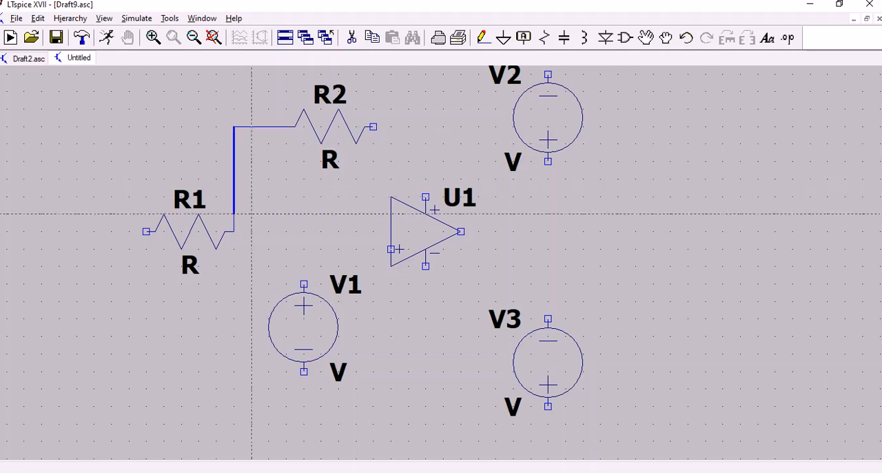
left_click(234, 214)
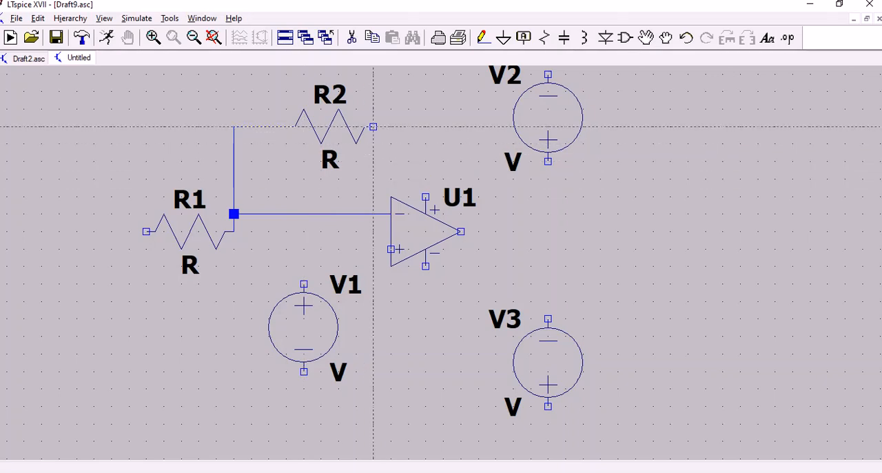
Wire the right end of resistor R2 to the op-amp's output to close the feedback loop.
left_click(373, 127)
left_click(479, 127)
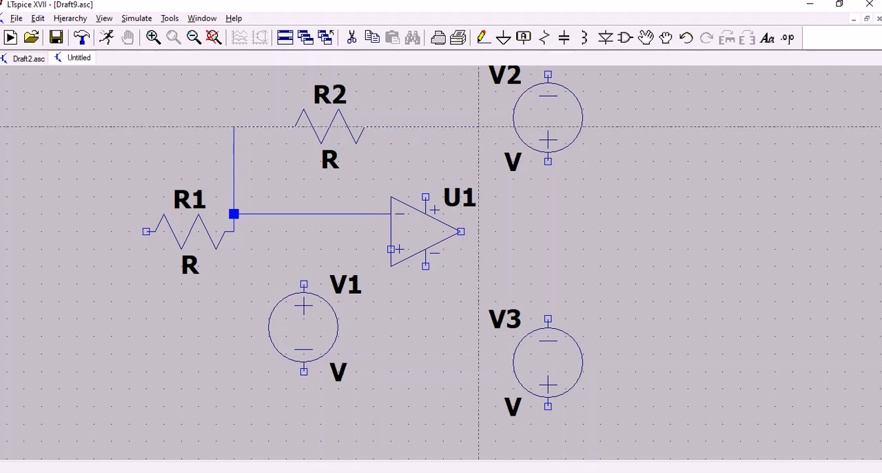
left_click(495, 231)
left_click(460, 232)
key("Escape")
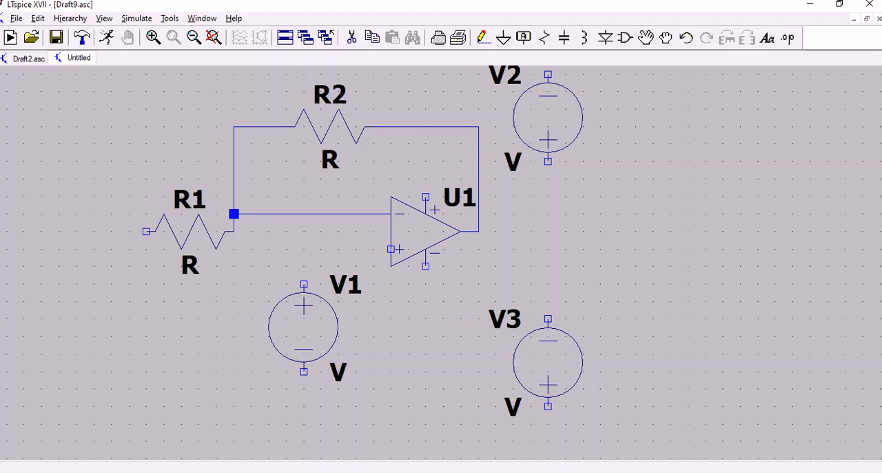
Wire the op-amp's non-inverting input to the positive terminal of source V1.
key("F3")
left_click(391, 248)
left_click(303, 284)
key("Escape")
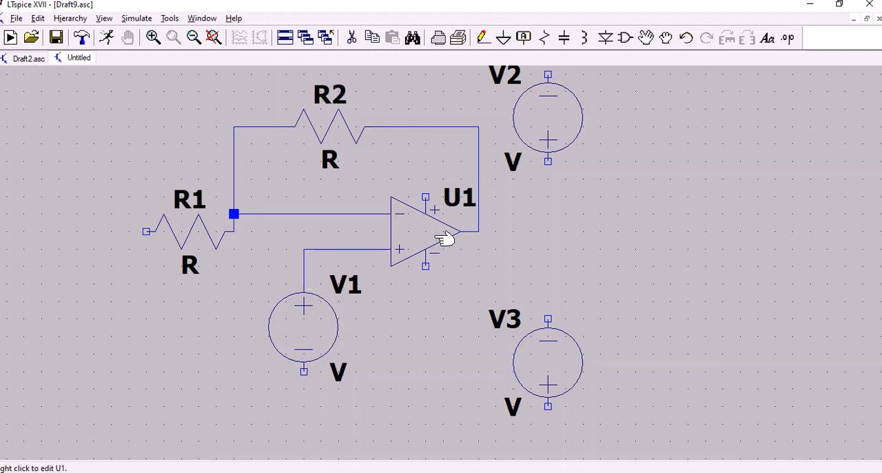
Wire the op-amp's positive supply pin to the positive terminal of source V2.
left_click(485, 37)
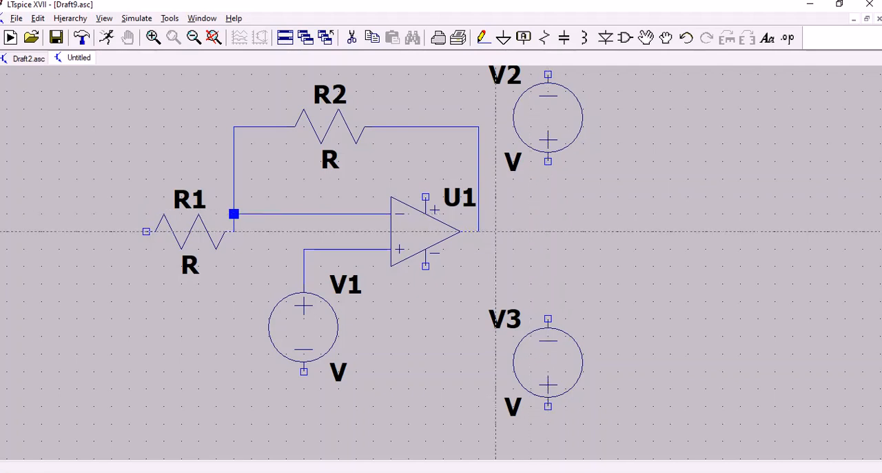
left_click(460, 231)
left_click(425, 197)
right_click(548, 196)
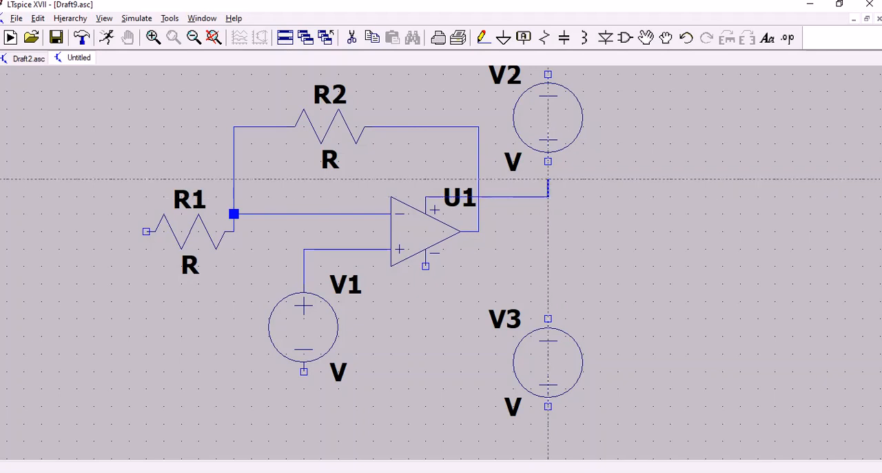
left_click(547, 161)
Wire the op-amp's negative supply pin to the positive terminal of source V3, routing around below V1's level.
left_click(425, 266)
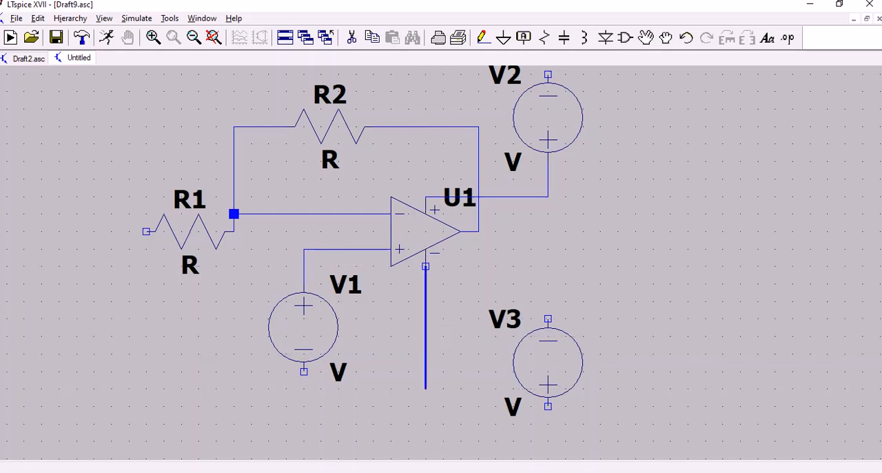
left_click(443, 407)
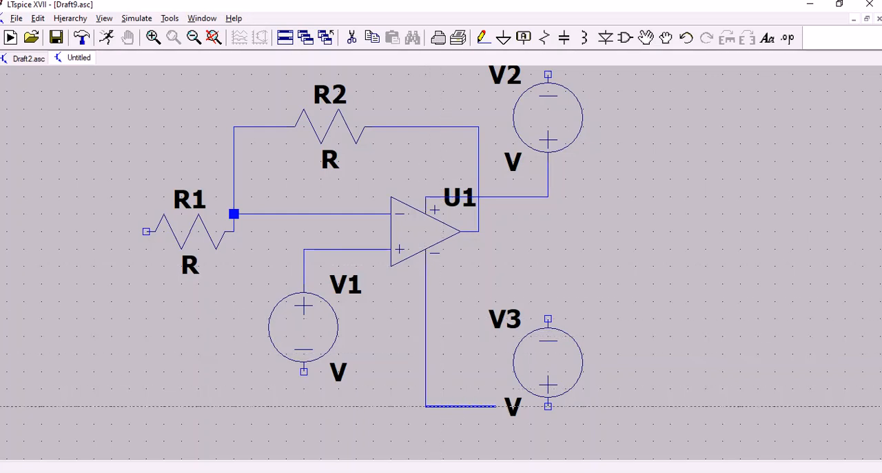
left_click(547, 406)
key("Escape")
Wire the left end of resistor R1 down and across to the negative terminal of source V1.
key("F3")
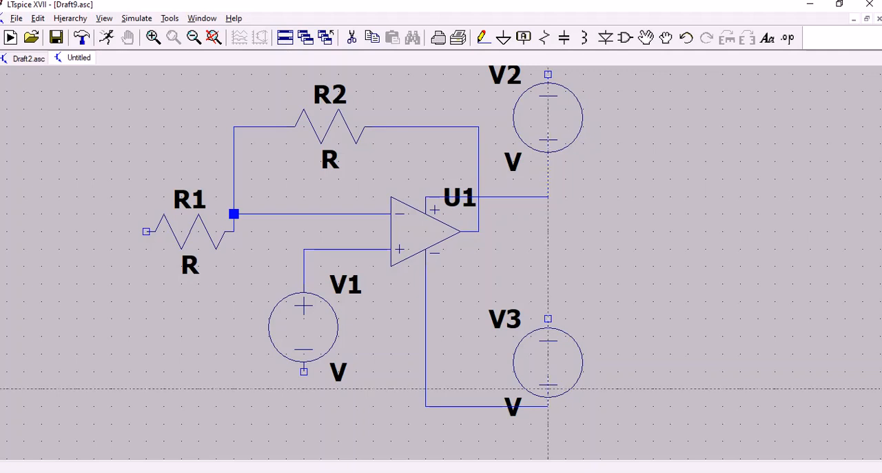
left_click(391, 248)
left_click(146, 231)
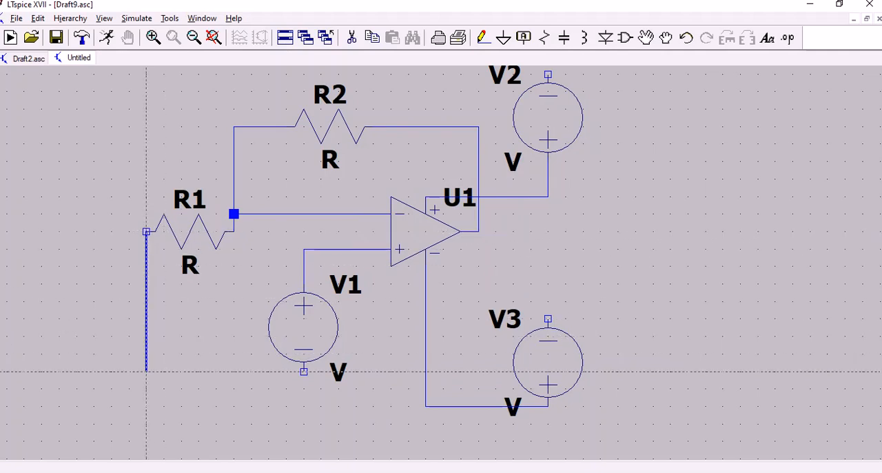
left_click(146, 371)
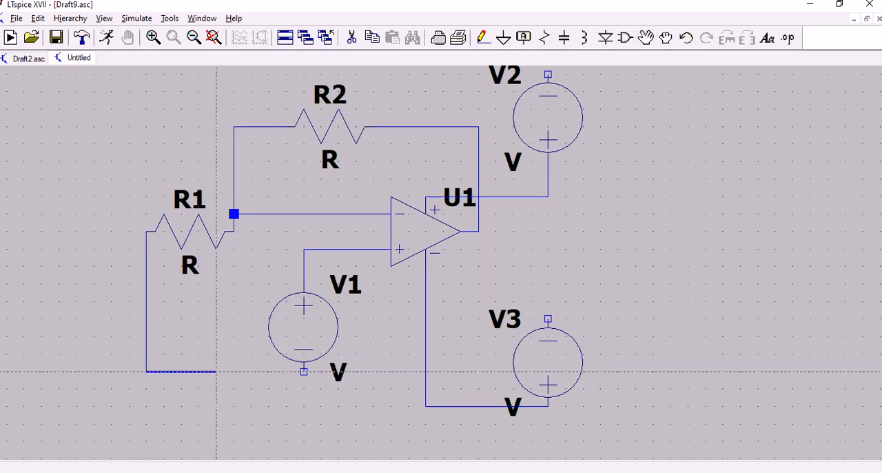
left_click(304, 371)
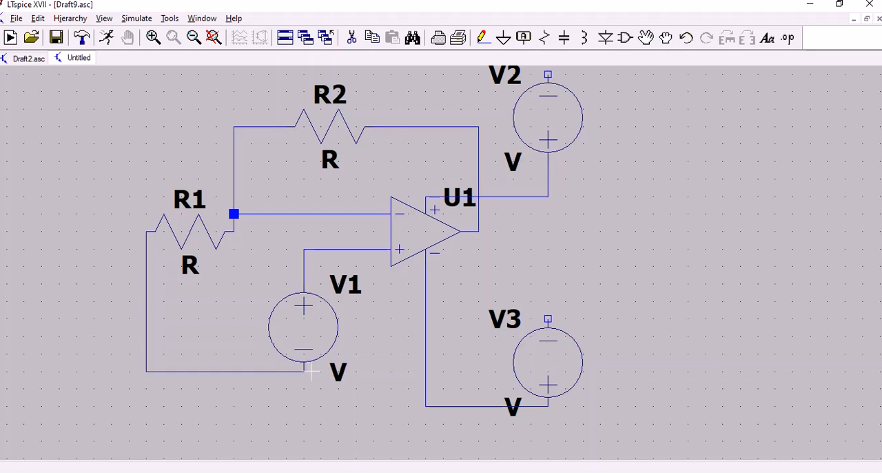
Place three ground symbols: below the wire joining R1 and V1, beside V3's negative terminal, and beside V2's negative terminal.
left_click(503, 38)
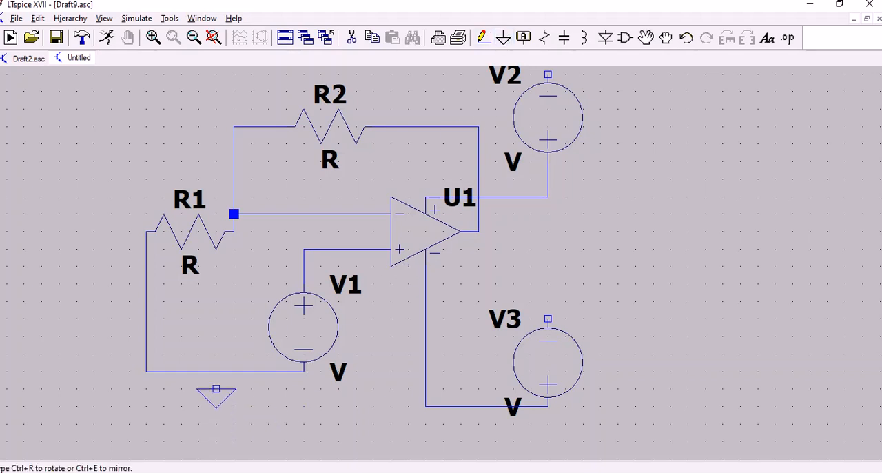
left_click(215, 389)
left_click(600, 301)
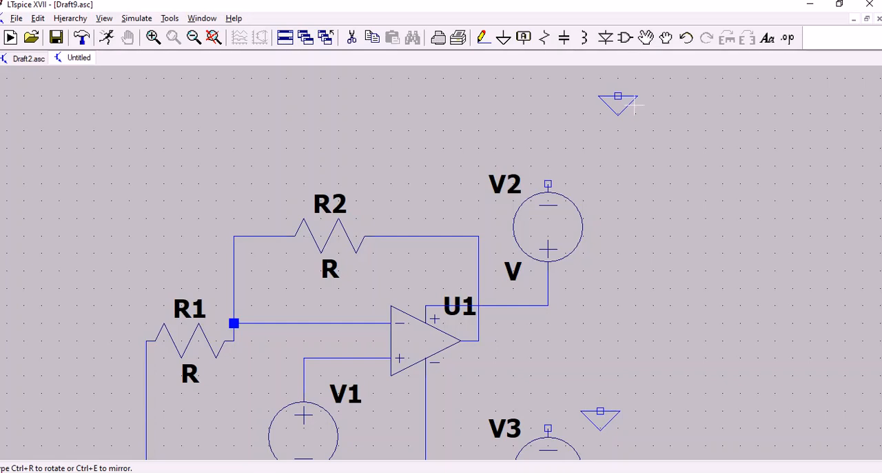
key("Escape")
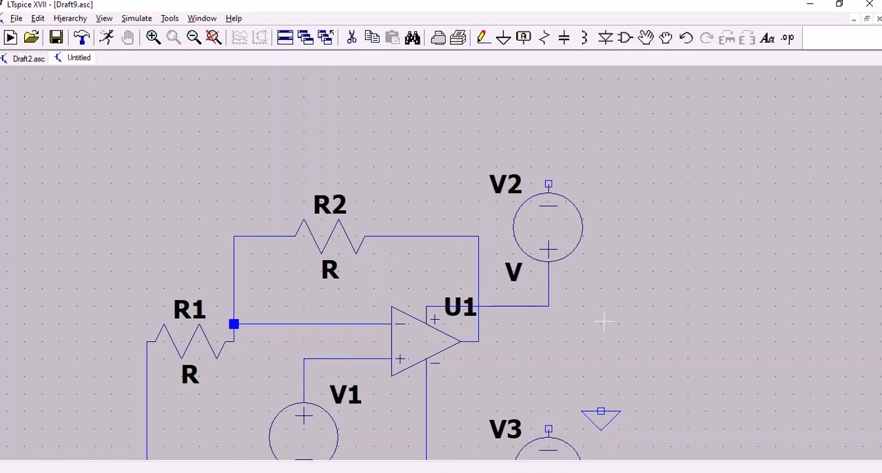
scroll(604, 320, "down", 1)
scroll(604, 320, "down", 2)
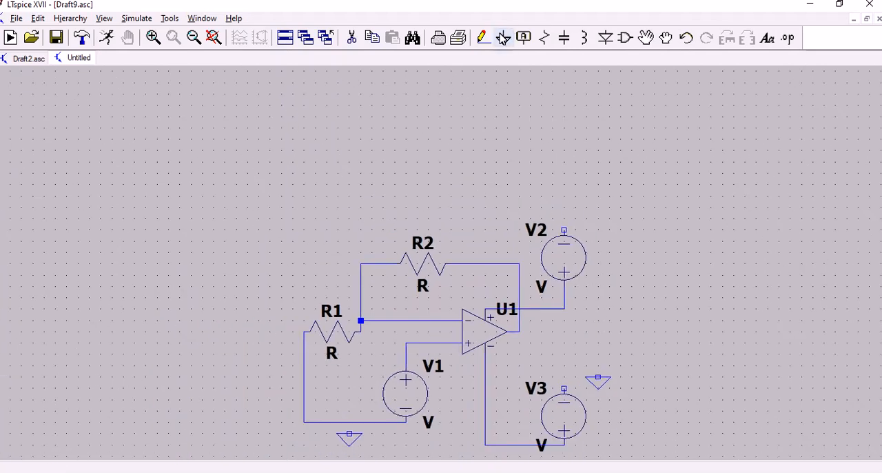
left_click(502, 39)
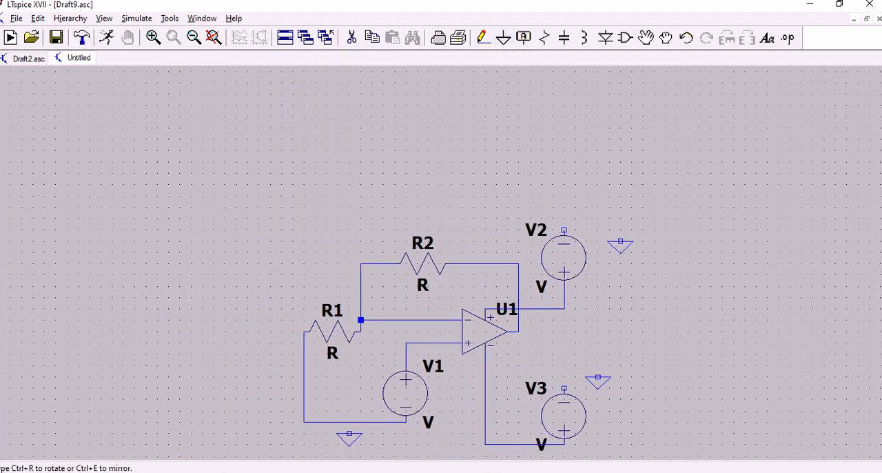
left_click(620, 241)
key("Escape")
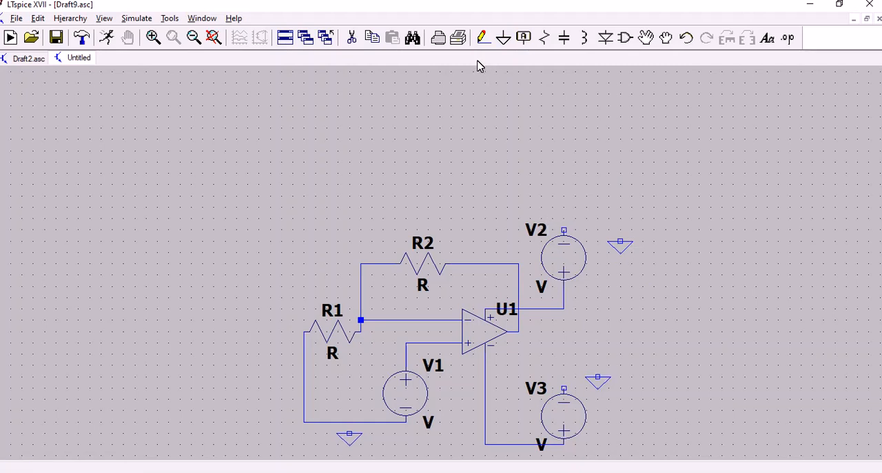
Wire the ground symbol beside V2 to V2's negative terminal.
left_click(483, 39)
left_click(620, 241)
left_click(564, 229)
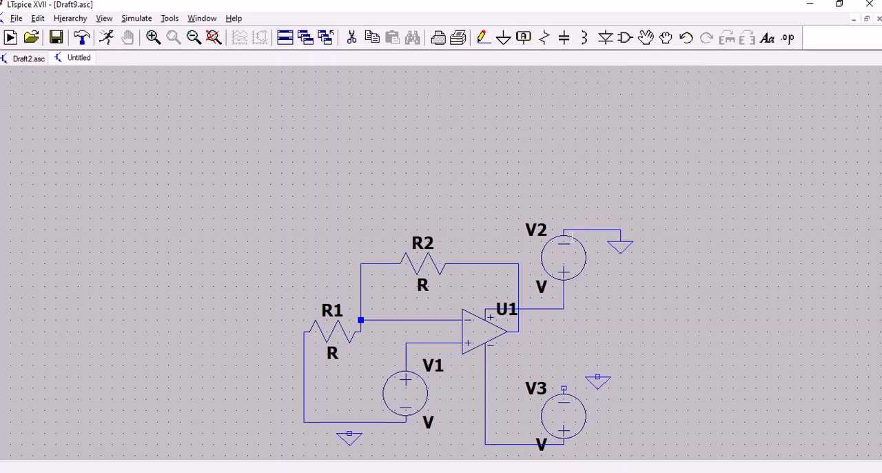
Wire the lower ground symbol to the wire between R1 and V1, and the ground beside V3 to V3's negative terminal.
left_click(483, 39)
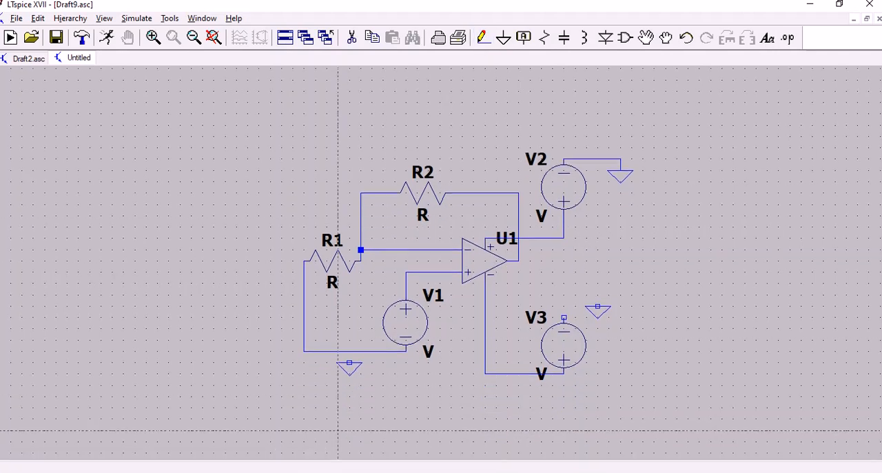
key("Escape")
left_click(484, 37)
left_click(349, 362)
left_click(349, 350)
left_click(598, 306)
left_click(564, 317)
key("Escape")
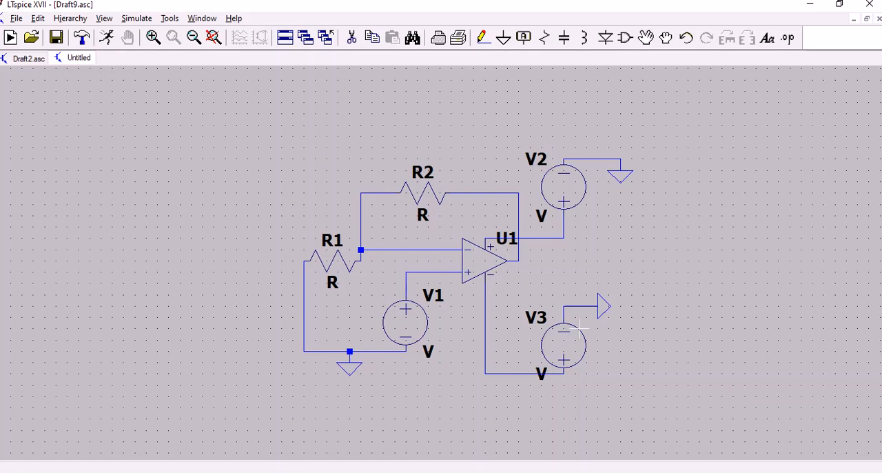
Set the resistance of R1 to 1k and of R2 to 9k.
right_click(329, 269)
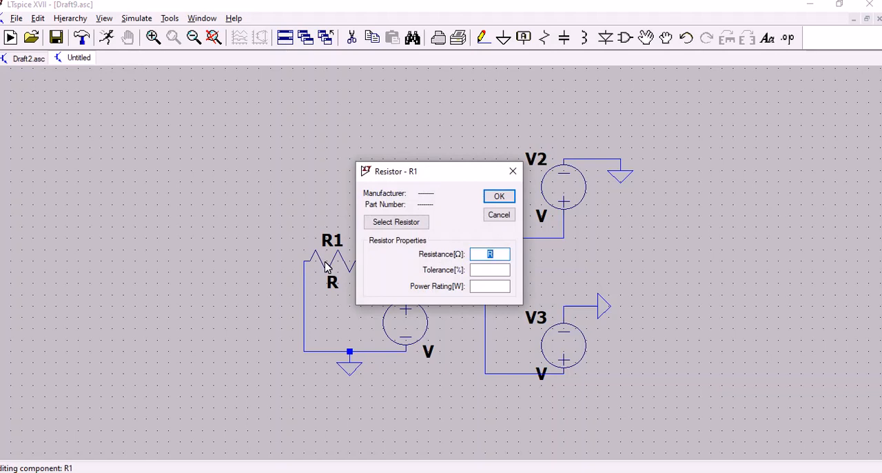
type("1k")
left_click(499, 196)
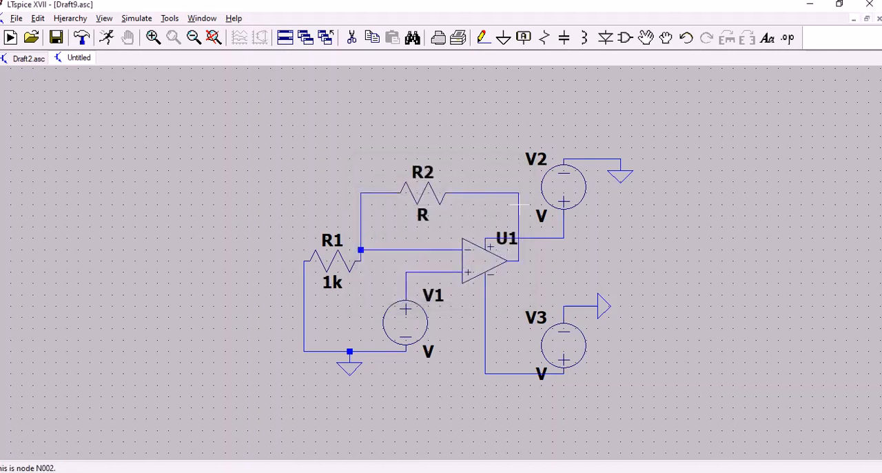
right_click(421, 194)
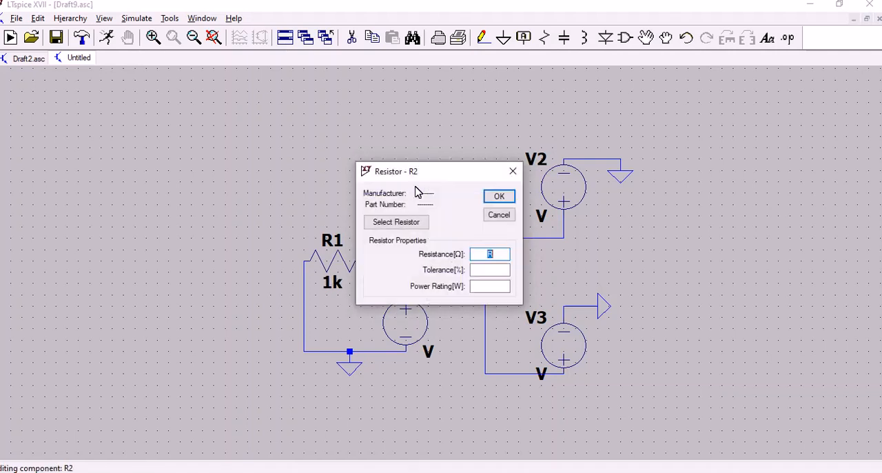
key("BackSpace")
type("9k")
left_click(498, 195)
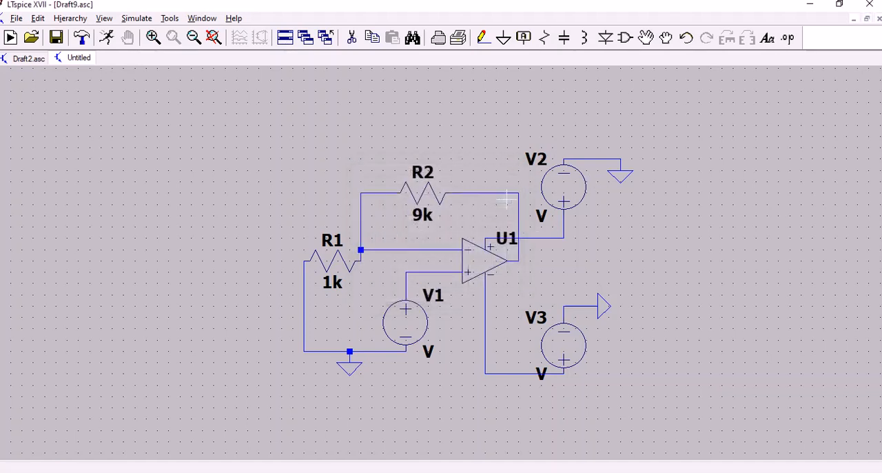
Set the DC value of supply source V2 to 15 V and of V3 to 0 V.
right_click(563, 193)
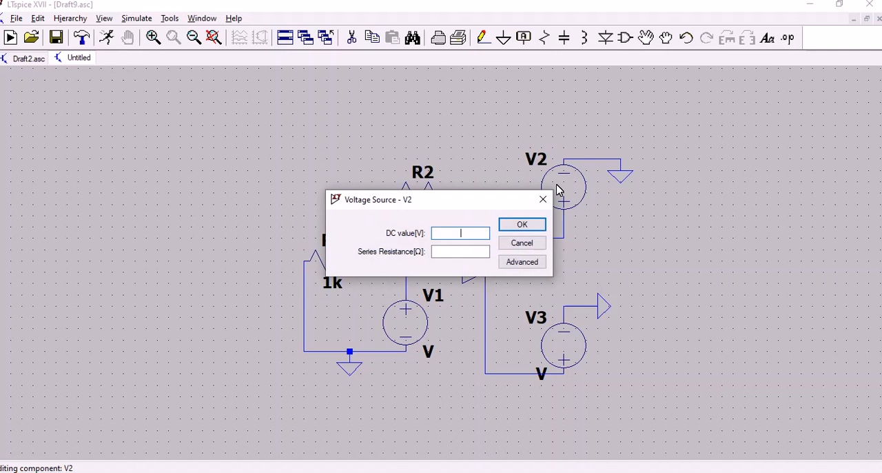
type("15")
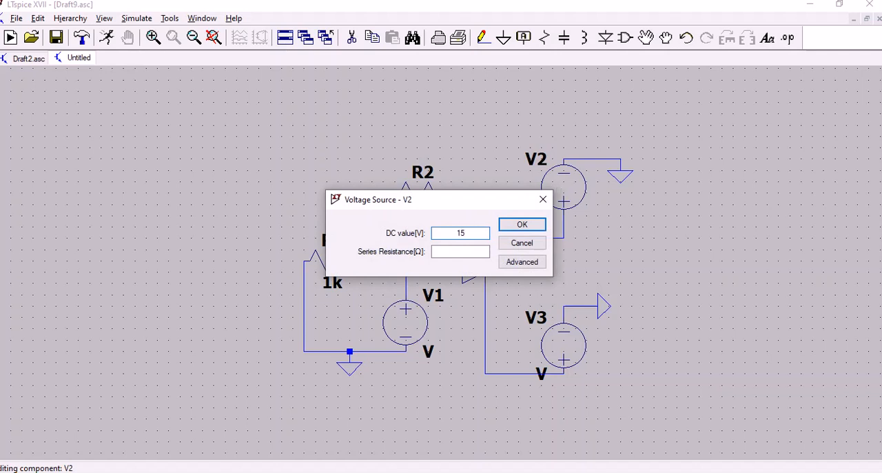
left_click(533, 226)
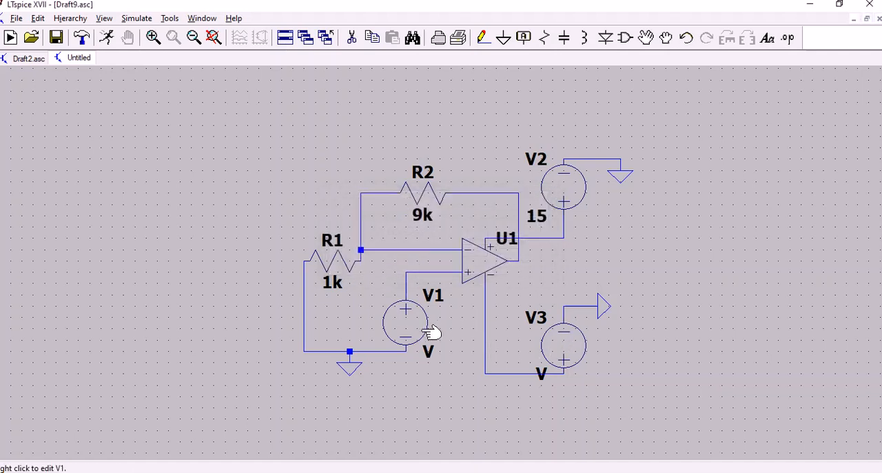
right_click(565, 358)
type("0")
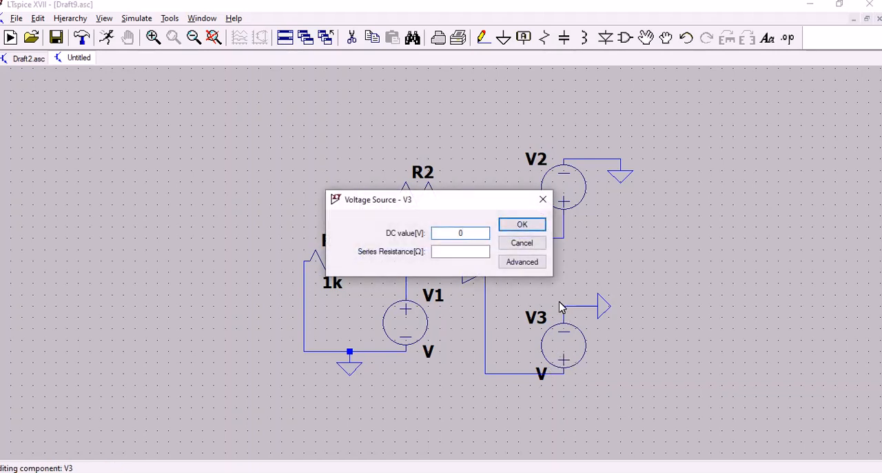
left_click(532, 225)
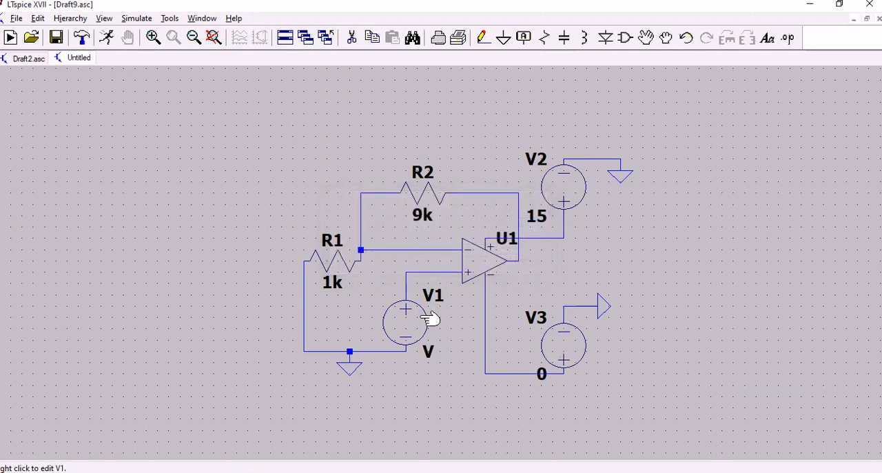
Configure input source V1 as a SINE function with DC offset 0 V, amplitude 10m V and frequency 50 Hz.
right_click(411, 329)
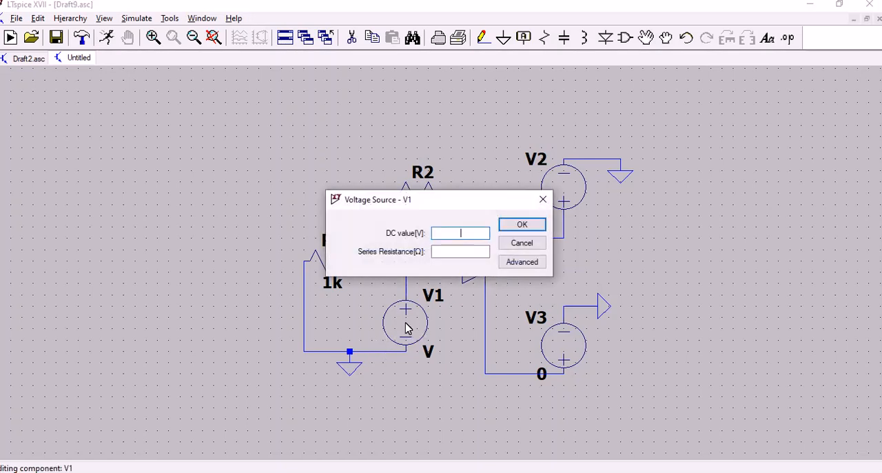
left_click(526, 261)
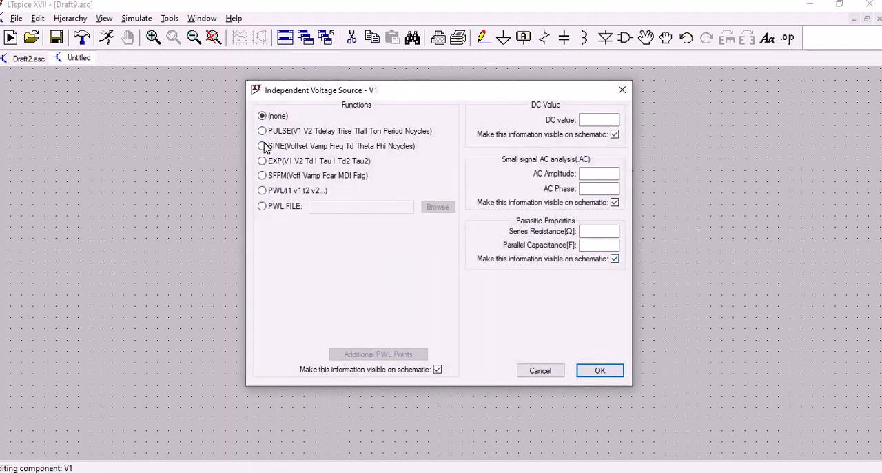
left_click(262, 146)
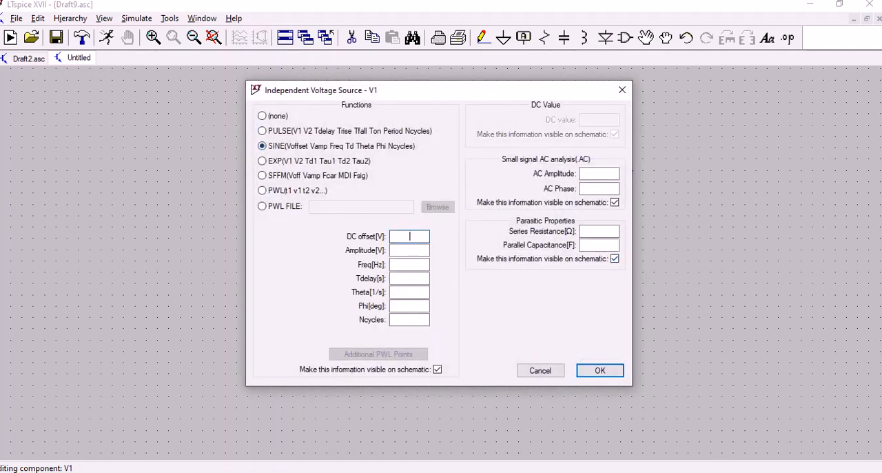
type("0")
left_click(403, 251)
type("50")
type("m")
key("BackSpace")
key("BackSpace")
key("BackSpace")
type("10m")
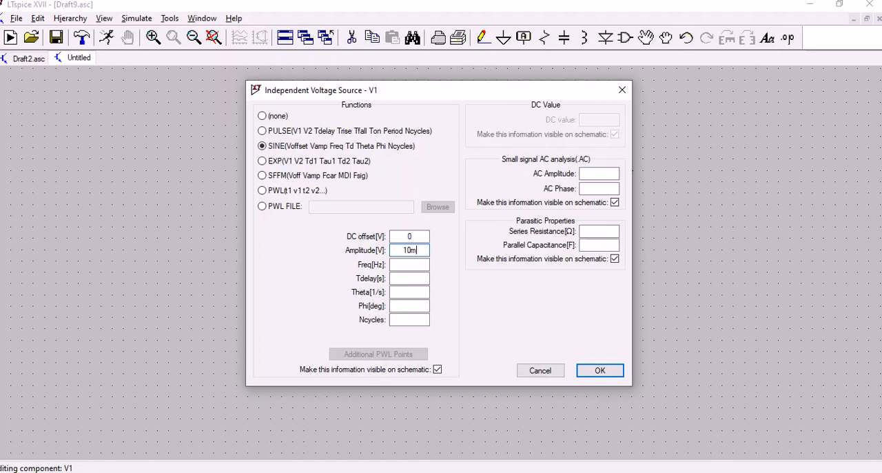
left_click(404, 264)
type("50")
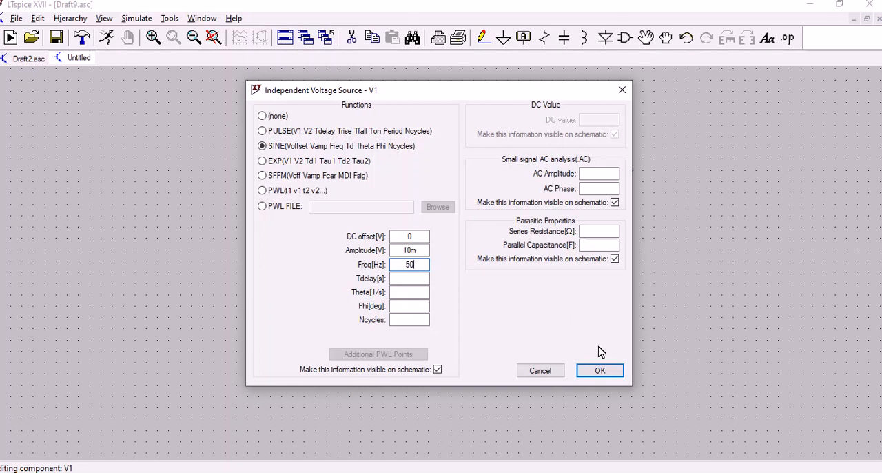
left_click(600, 371)
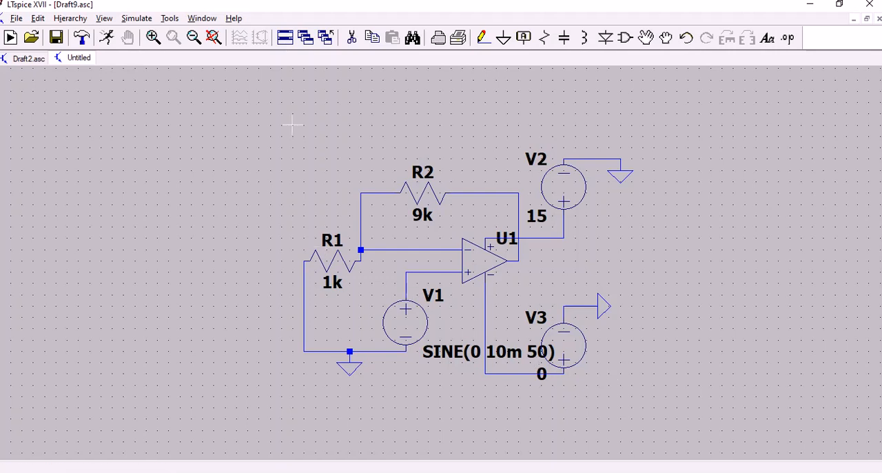
Run a transient simulation with a stop time of 1.
left_click(109, 40)
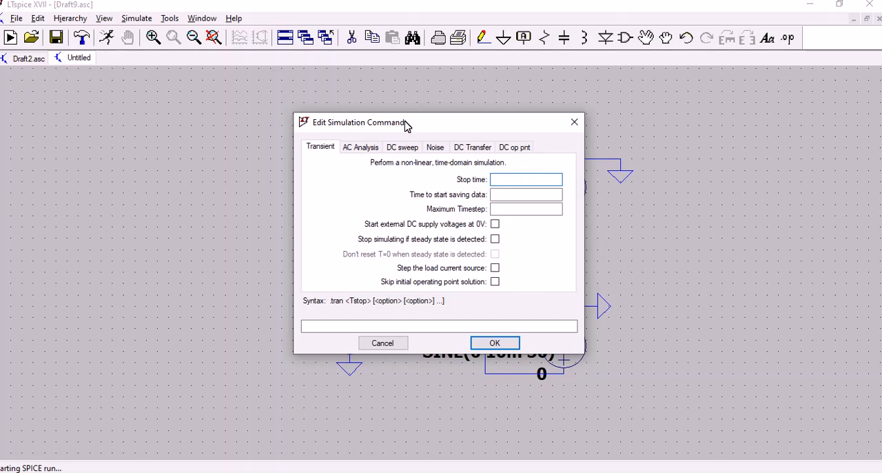
type("1")
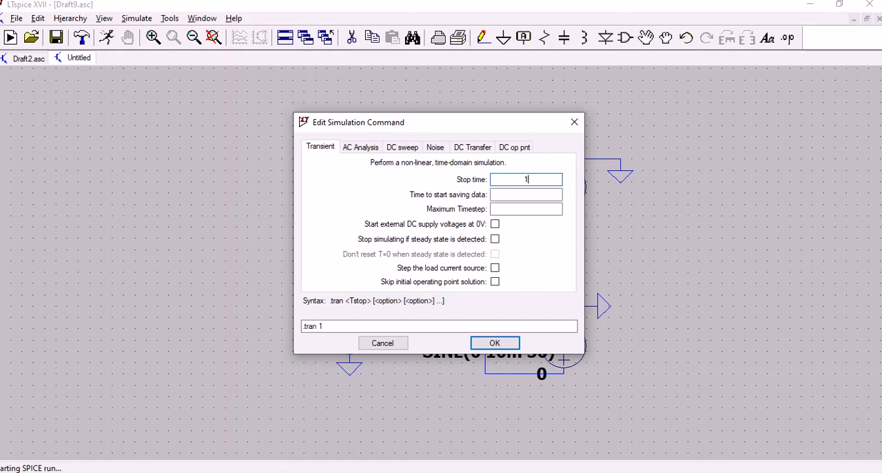
left_click(494, 343)
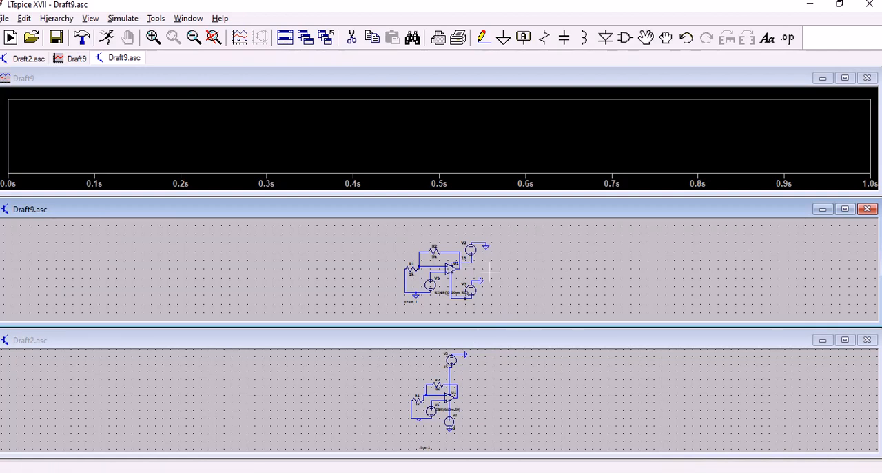
Minimise Draft2.asc, enlarge the Draft9.asc schematic, and plot the voltages at the op-amp's non-inverting input and output.
left_click(823, 340)
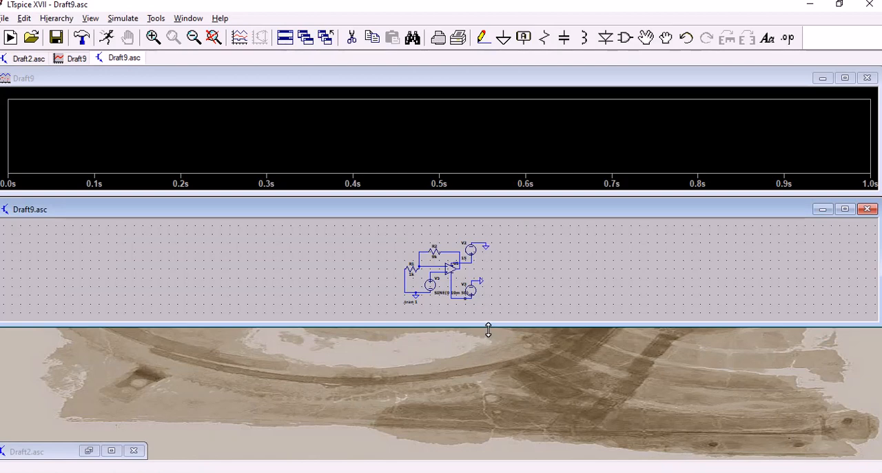
left_click_drag(489, 325, 489, 463)
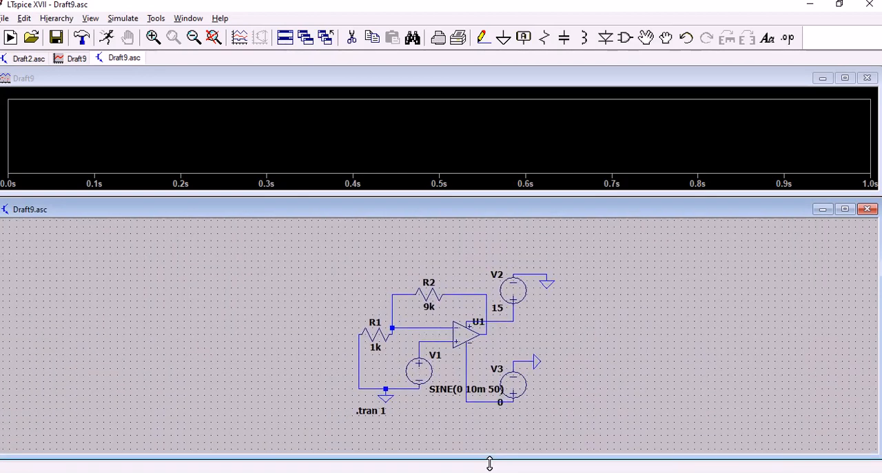
left_click(444, 345)
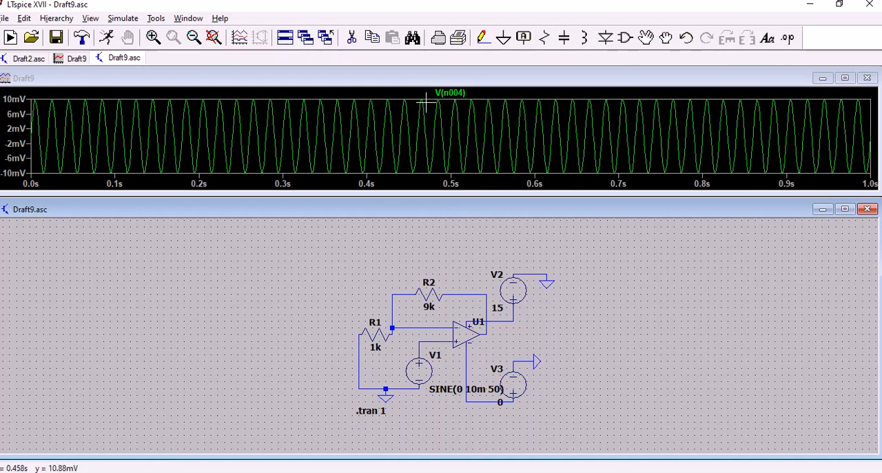
left_click(490, 338)
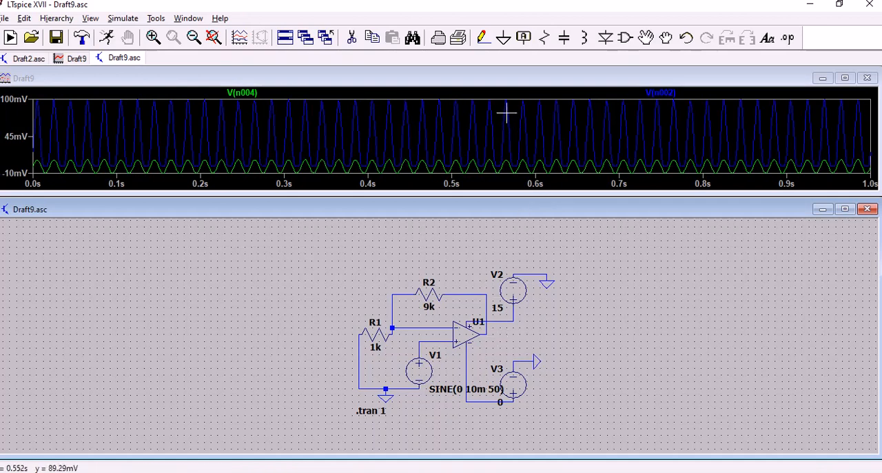
left_click_drag(497, 100, 626, 184)
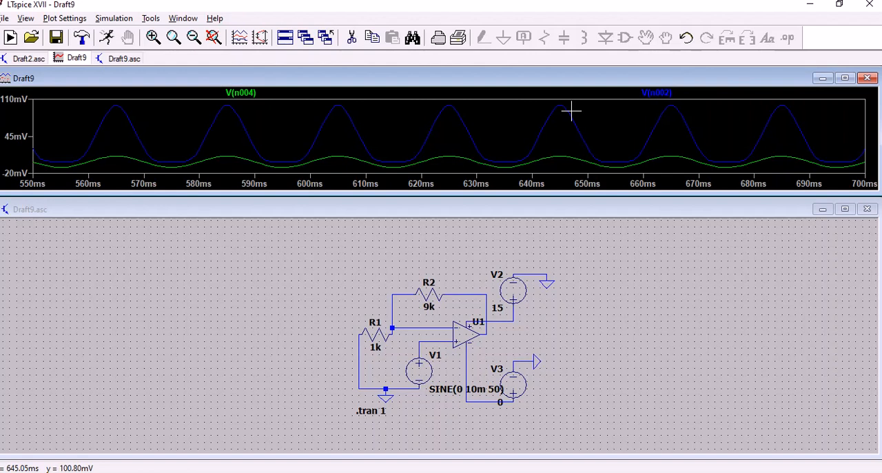
Close the Draft9 waveform window and maximise the Draft9.asc schematic.
left_click(867, 78)
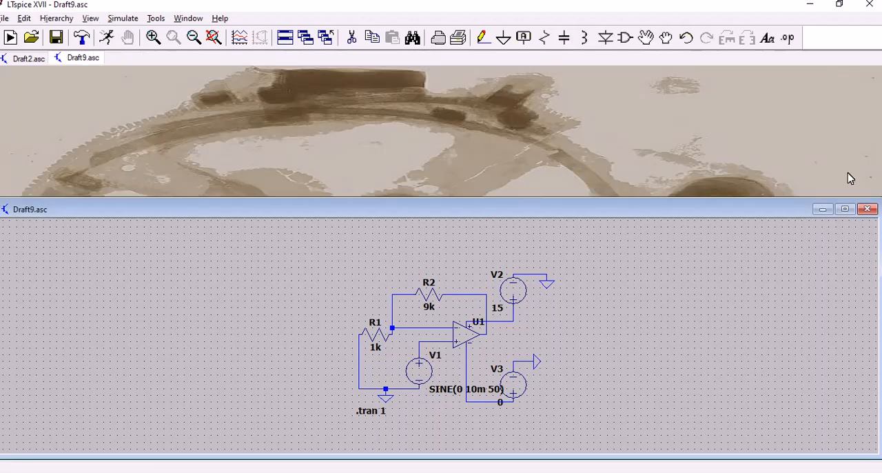
left_click(845, 209)
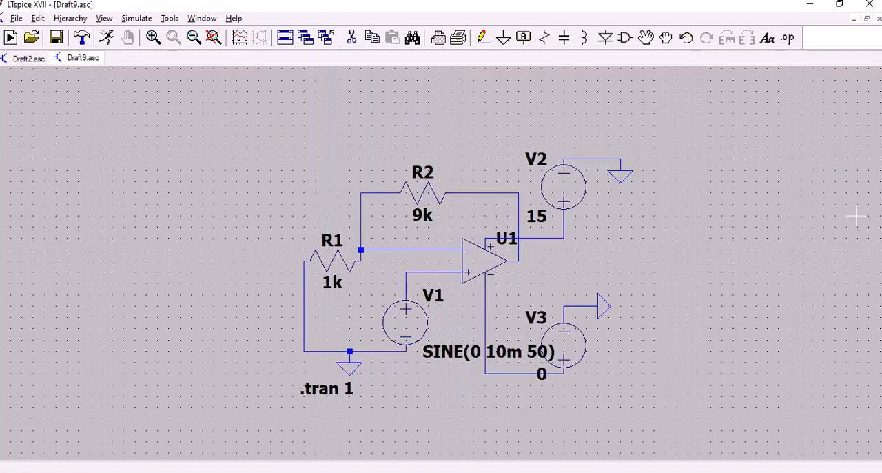
Change input source V1 from the SINE function to no function, with a DC value of 1 V.
right_click(405, 328)
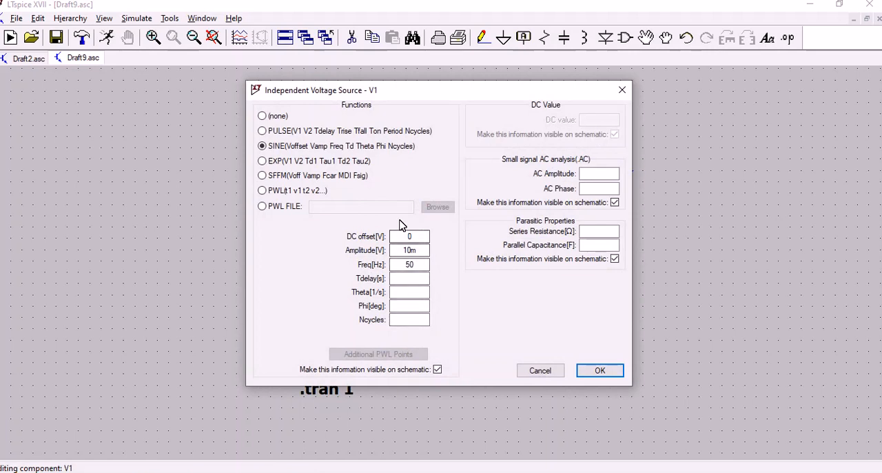
left_click(263, 115)
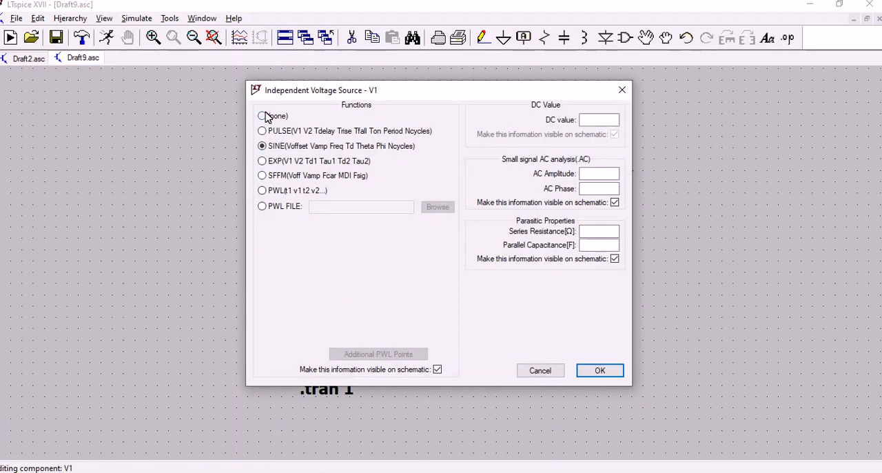
left_click(599, 120)
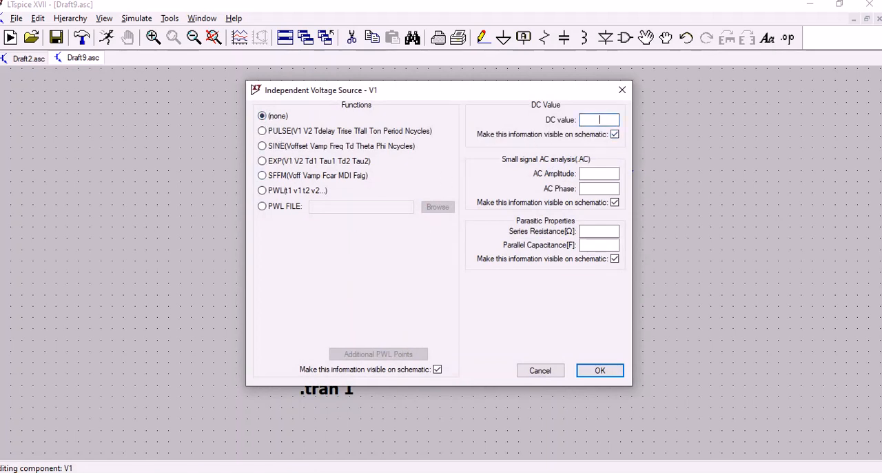
type("1")
left_click(599, 371)
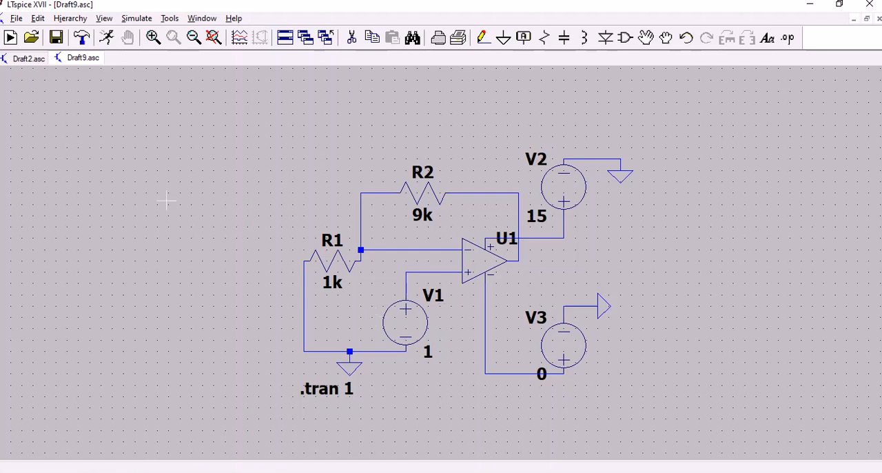
Run the transient simulation with the DC input and plot the voltages at the op-amp's non-inverting input and output.
left_click(107, 38)
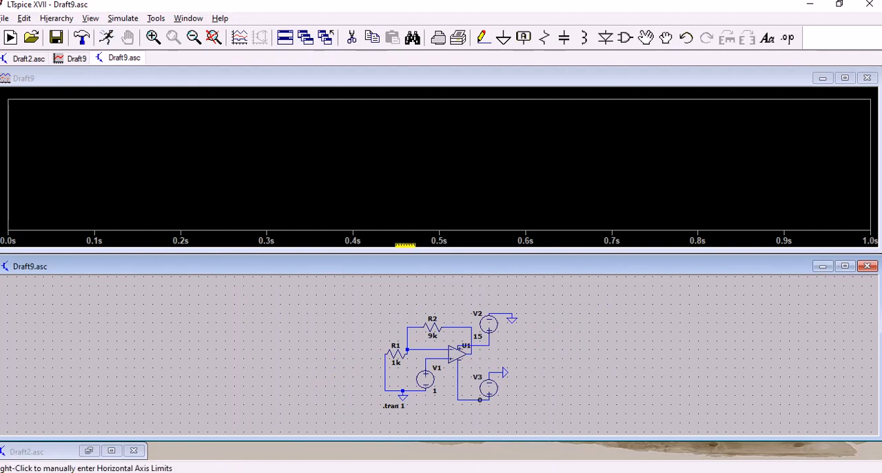
left_click(435, 367)
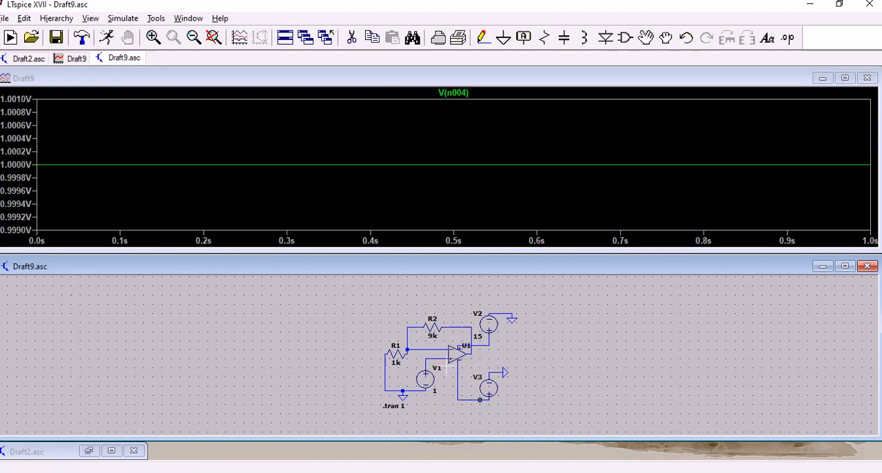
left_click(476, 348)
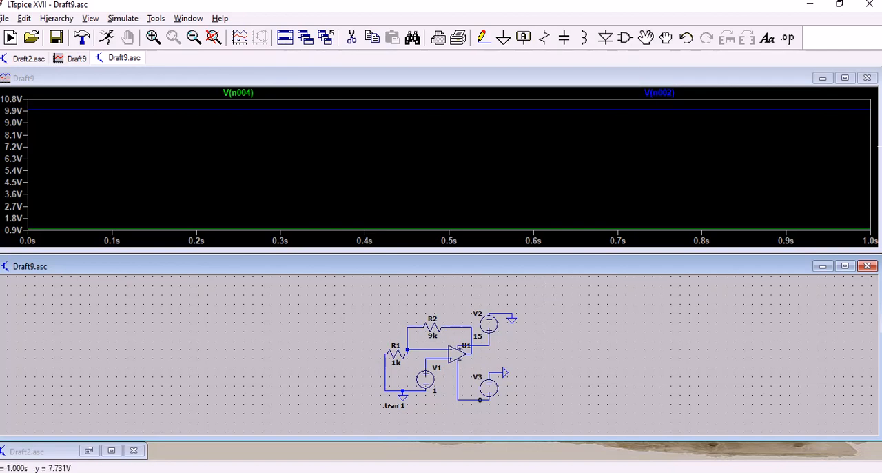
Close the waveform window to return to the maximised Draft9.asc schematic, and set supply V2's DC value to 5 V.
left_click(867, 78)
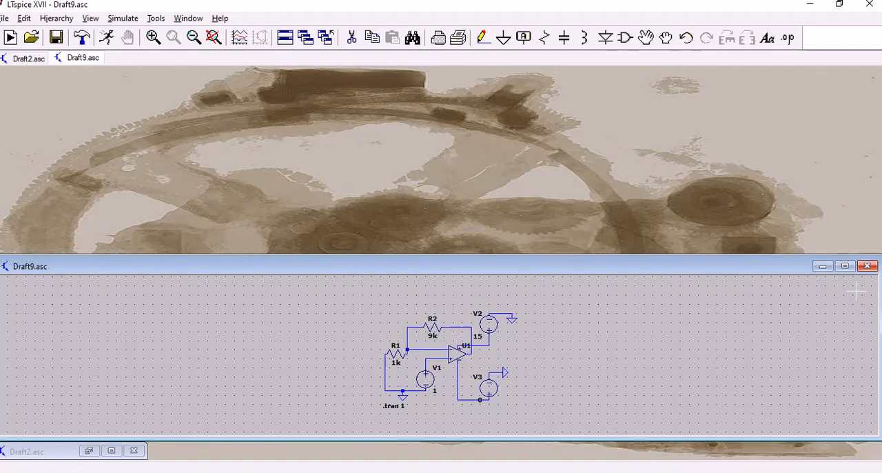
left_click(845, 266)
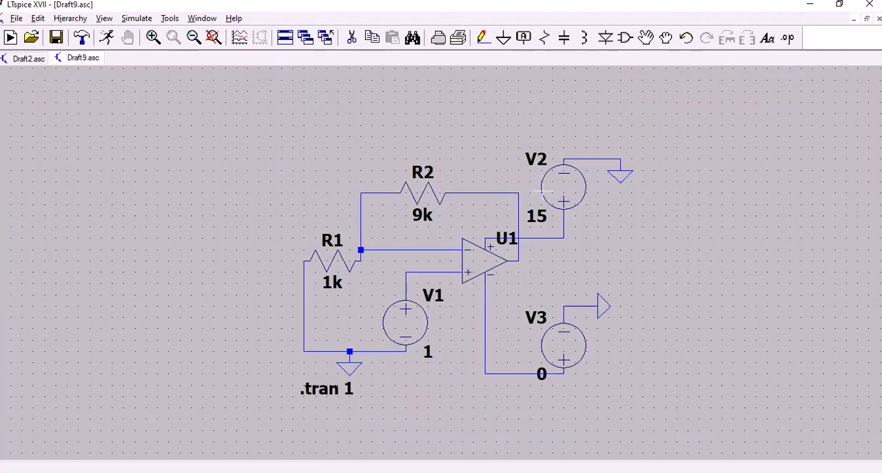
right_click(556, 200)
type("5")
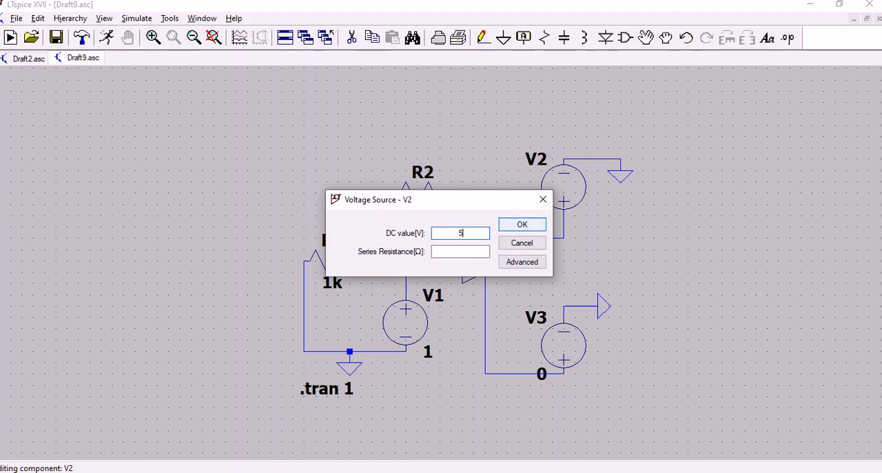
left_click(522, 224)
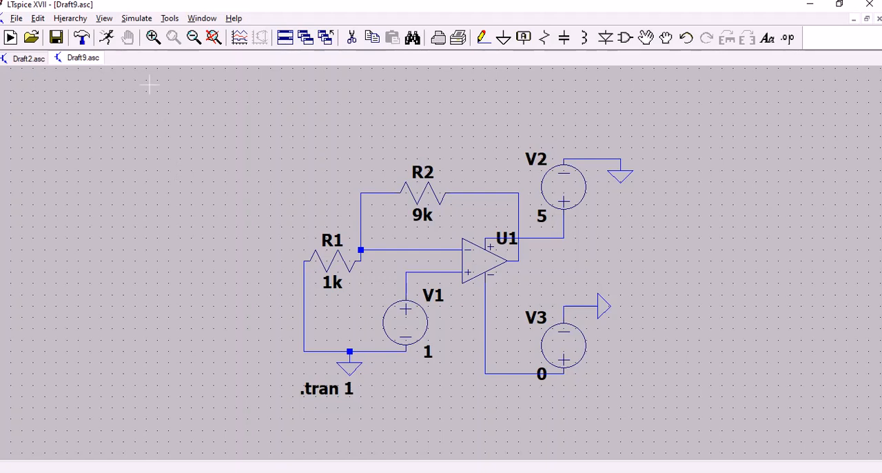
Rerun the transient simulation with the 5 V supply and plot the op-amp's non-inverting input and output voltages.
left_click(106, 38)
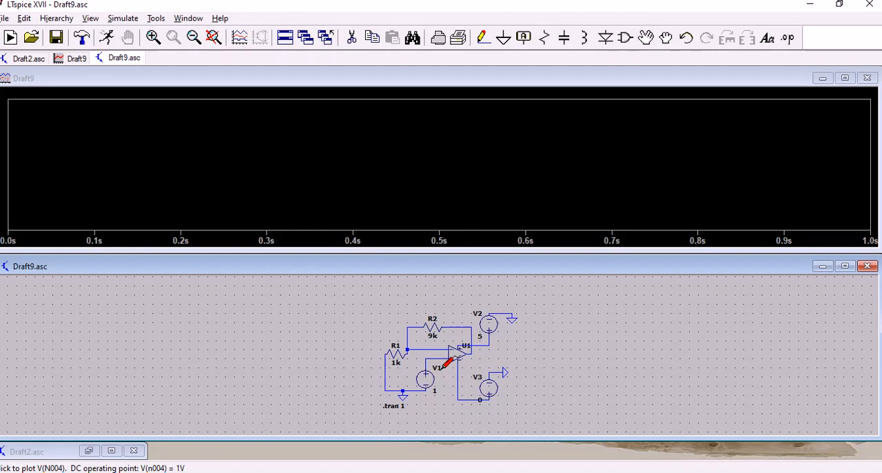
left_click(444, 364)
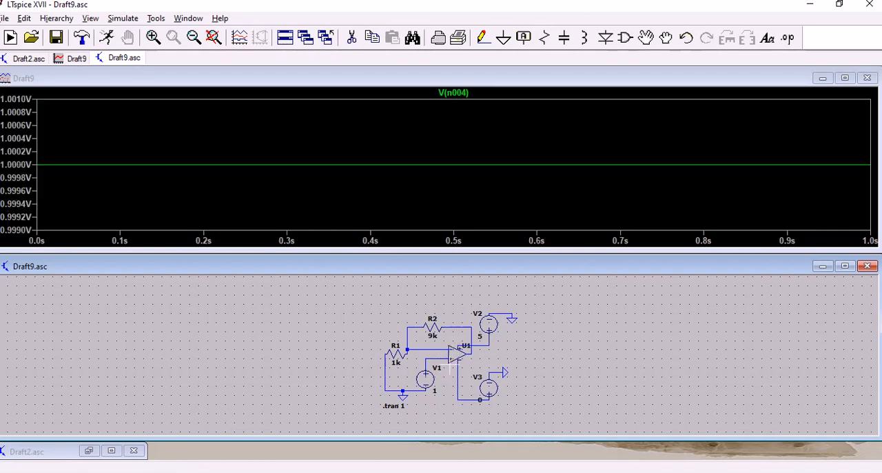
left_click(475, 348)
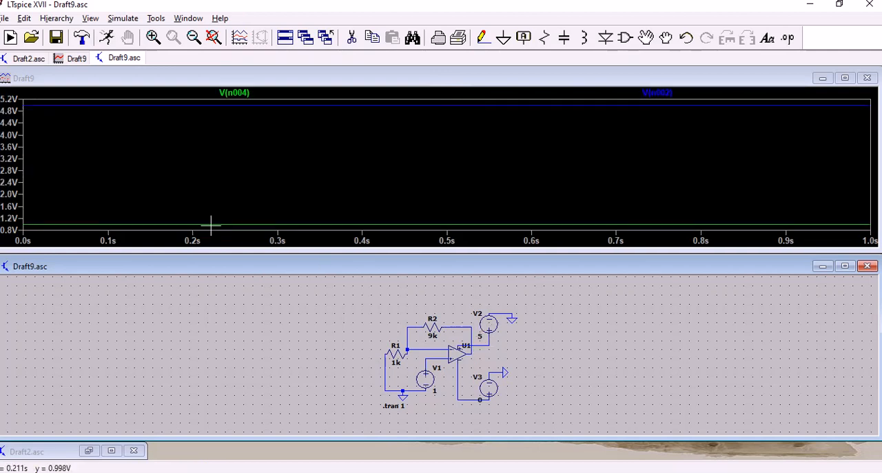